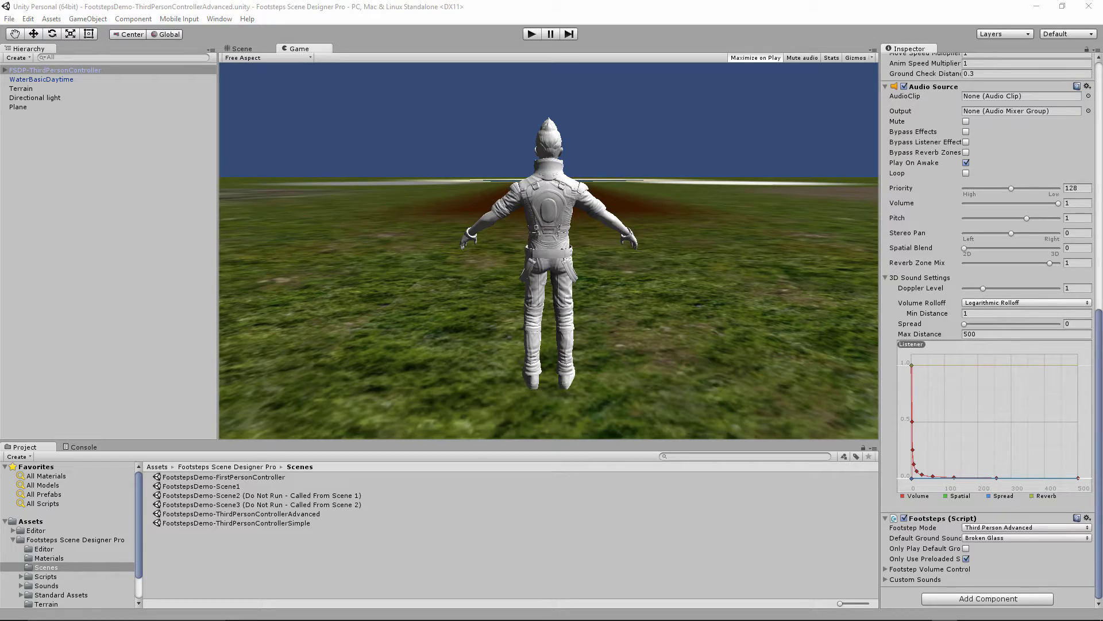
Start Play mode and hold W to walk and run the character forward across the terrain.
click(532, 34)
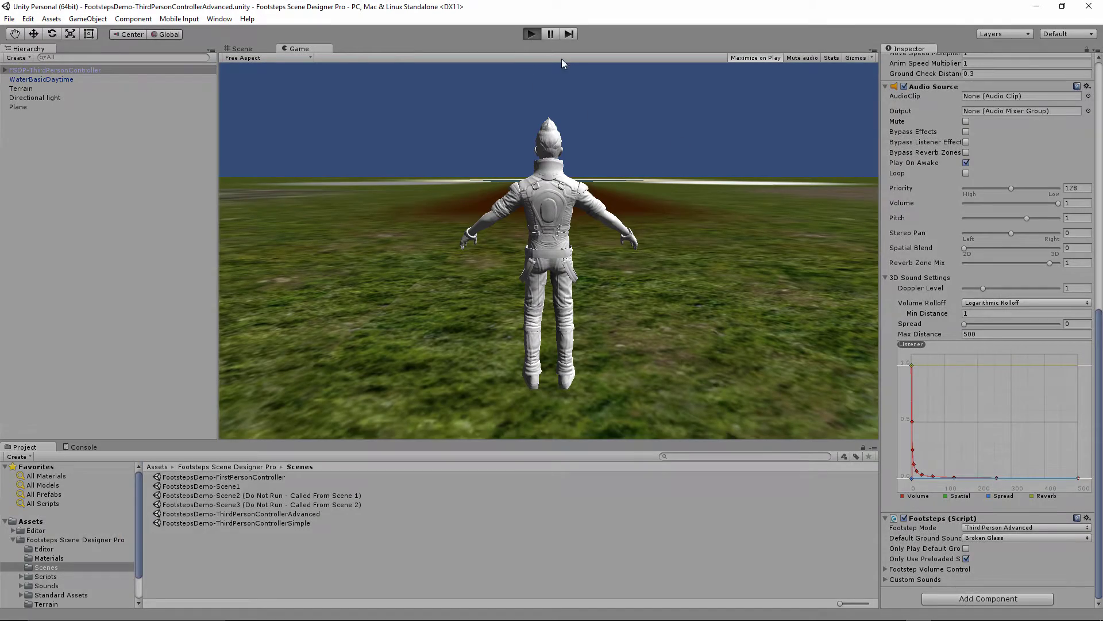
key(w)
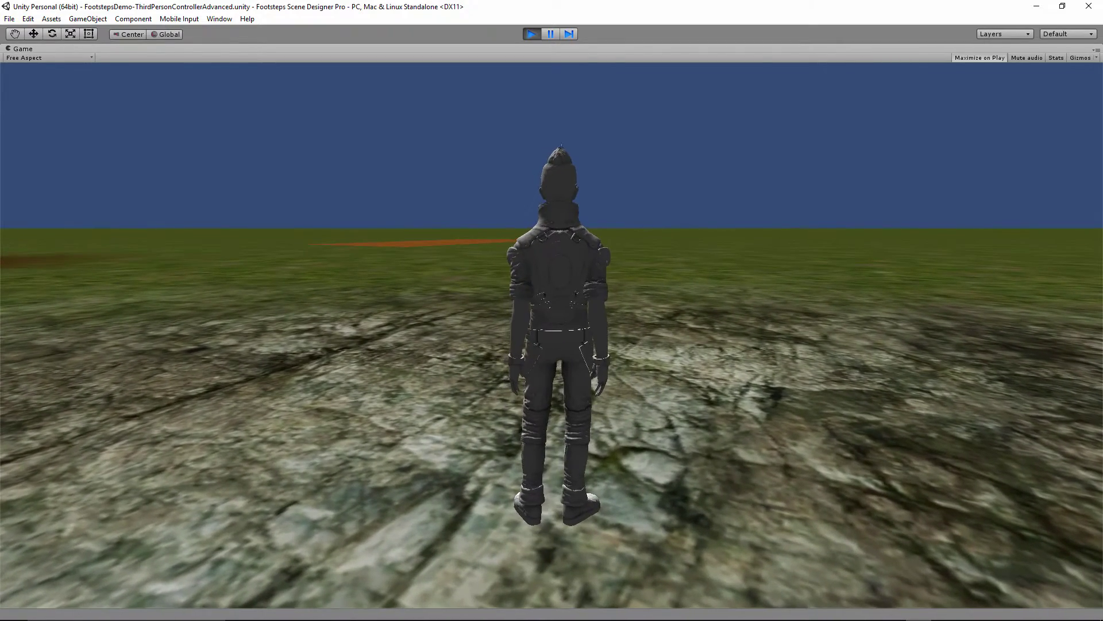
Stop Play mode and remove the demo character, keeping the environment objects and a Camera.
key(ctrl+1)
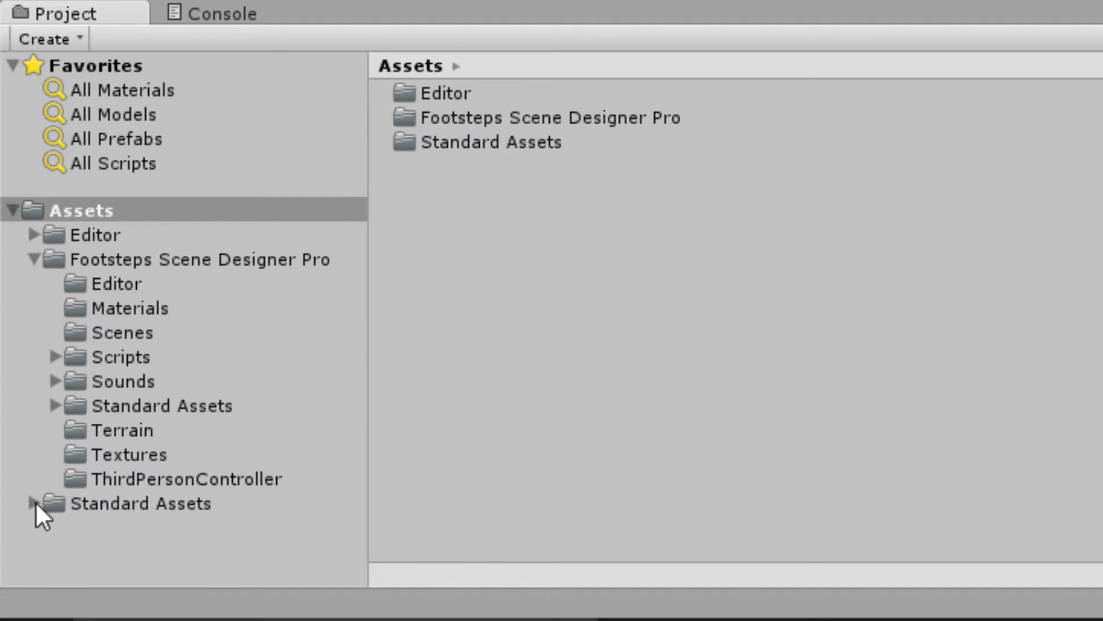
Browse the FirstPersonCharacter prefabs under Standard Assets > Characters.
click(36, 501)
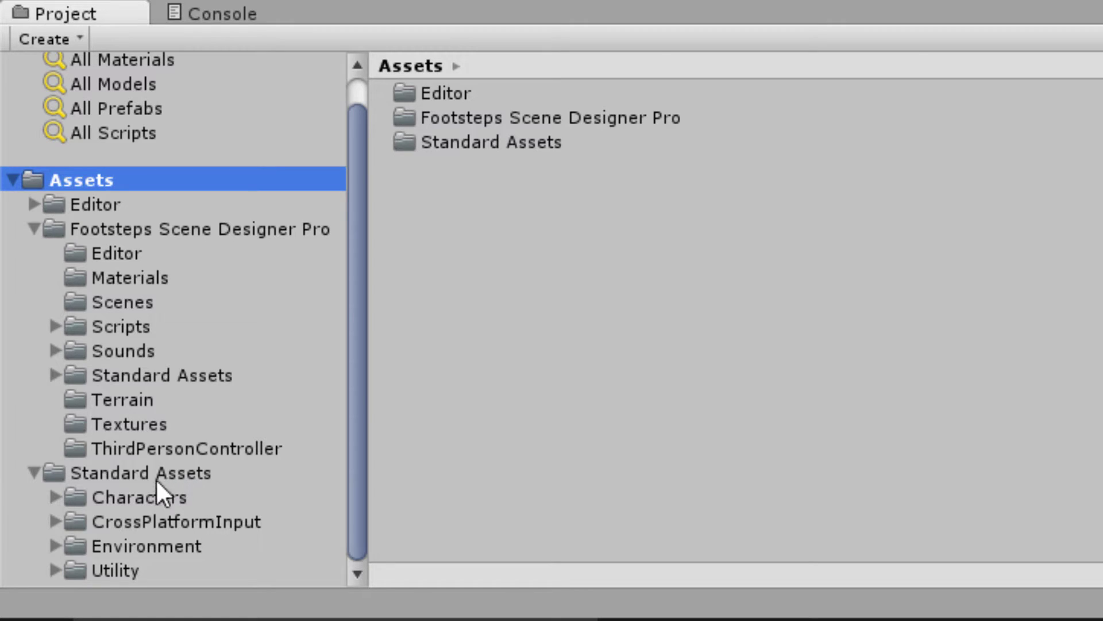
click(55, 498)
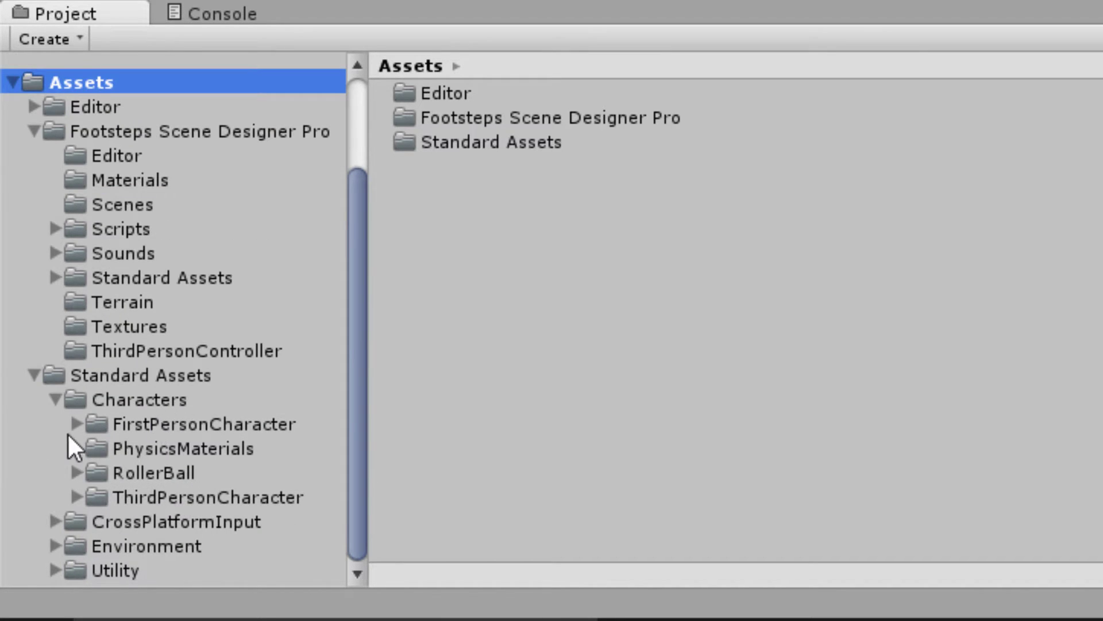
click(77, 423)
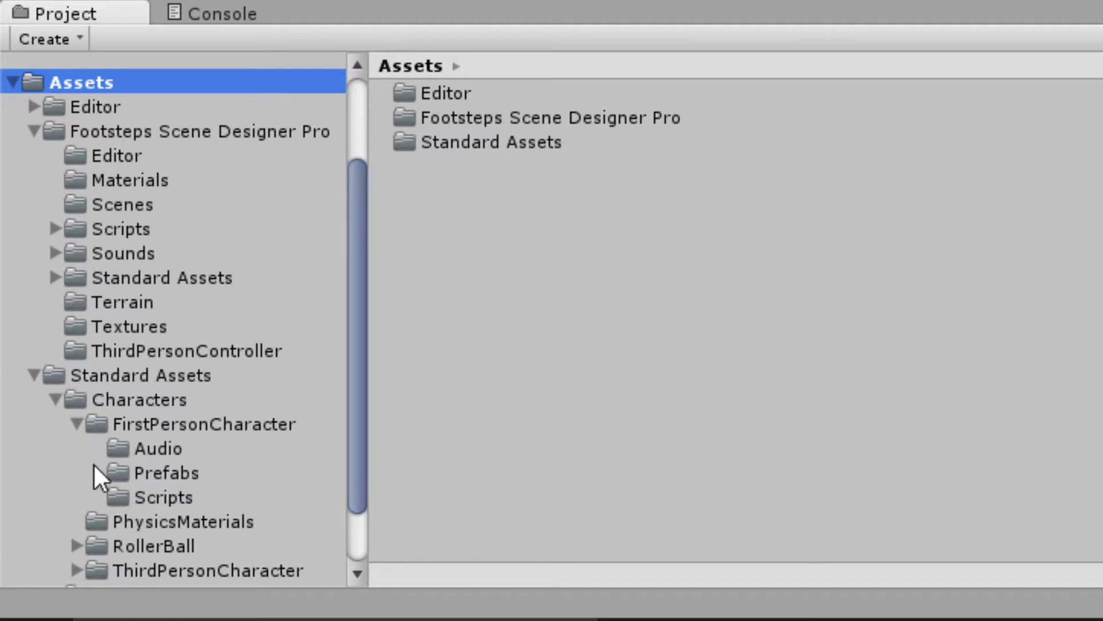
click(167, 473)
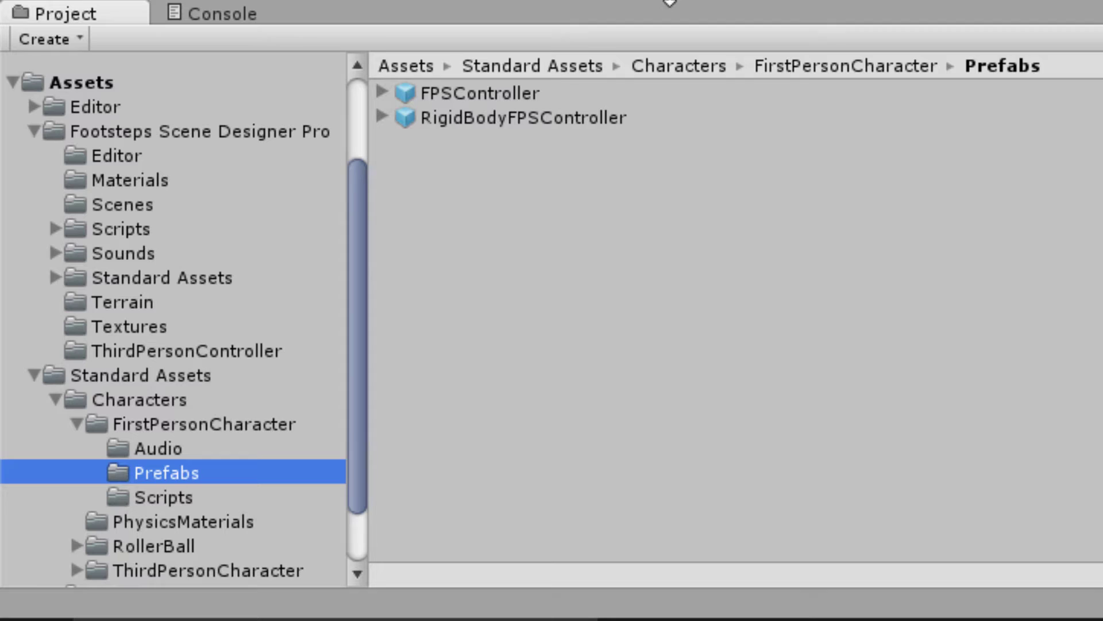
scroll(258, 309, down, 2)
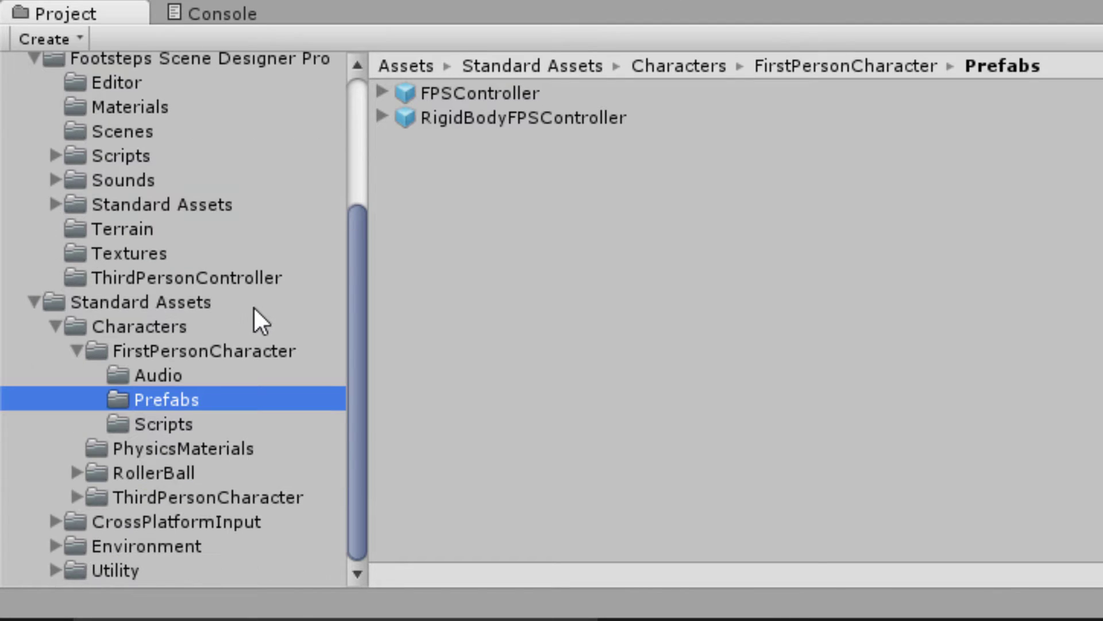
View the ThirdPersonCharacter prefabs, then open Footsteps Scene Designer Pro > ThirdPersonController.
click(77, 497)
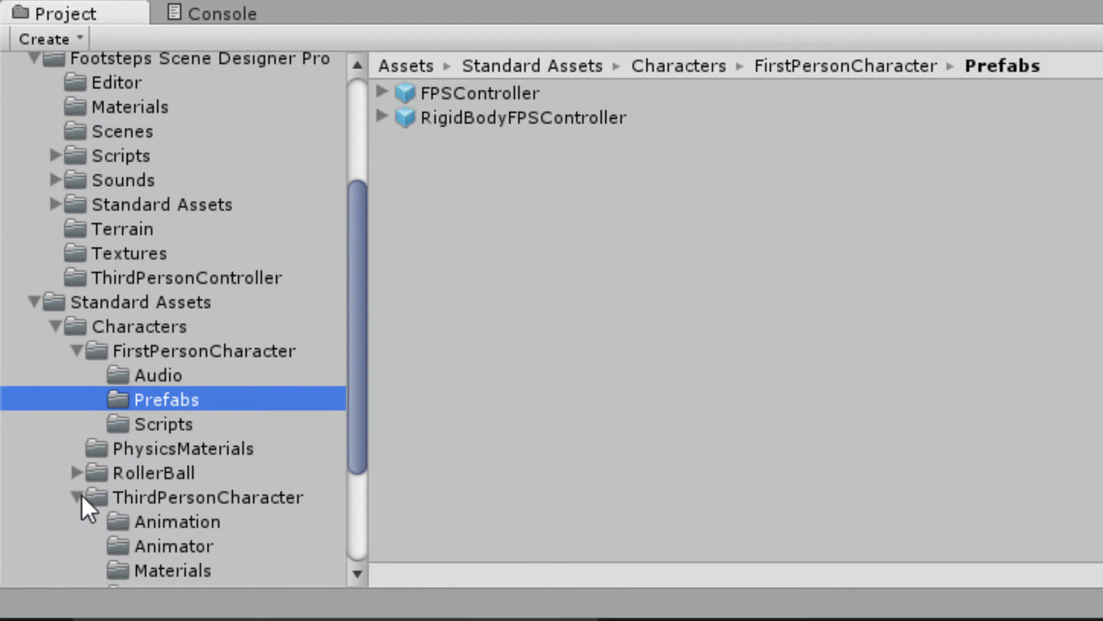
scroll(186, 429, down, 3)
click(172, 449)
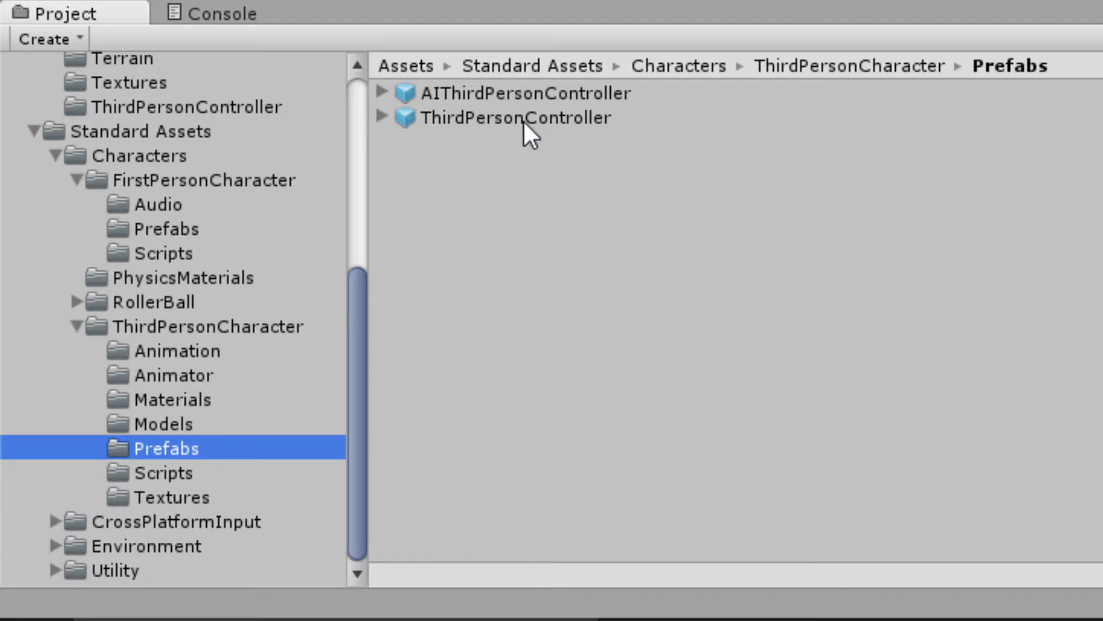
click(34, 131)
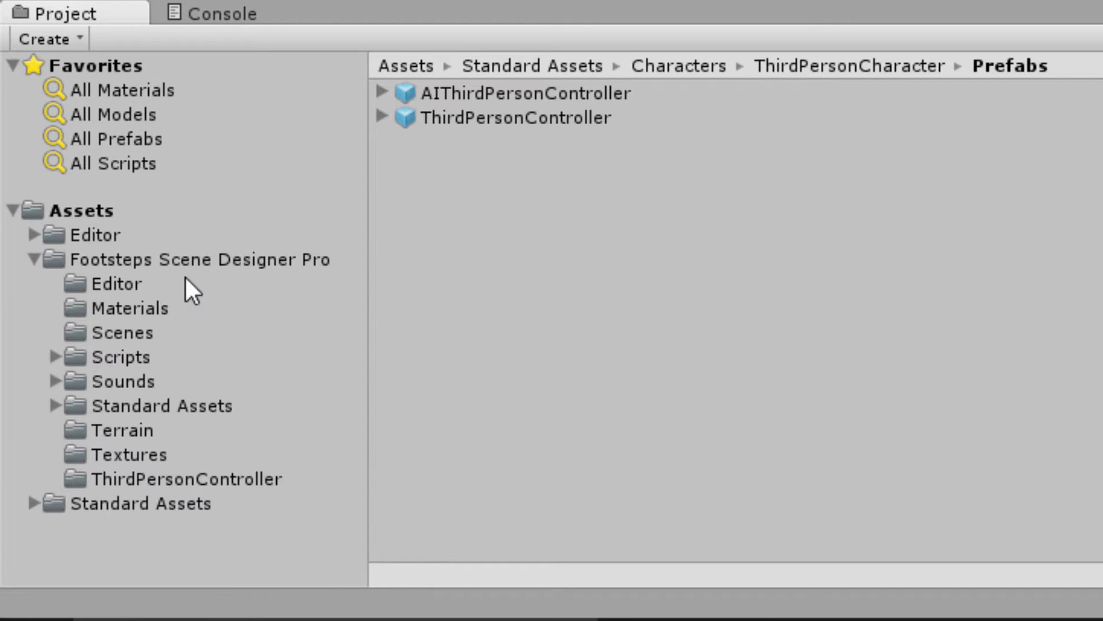
click(209, 478)
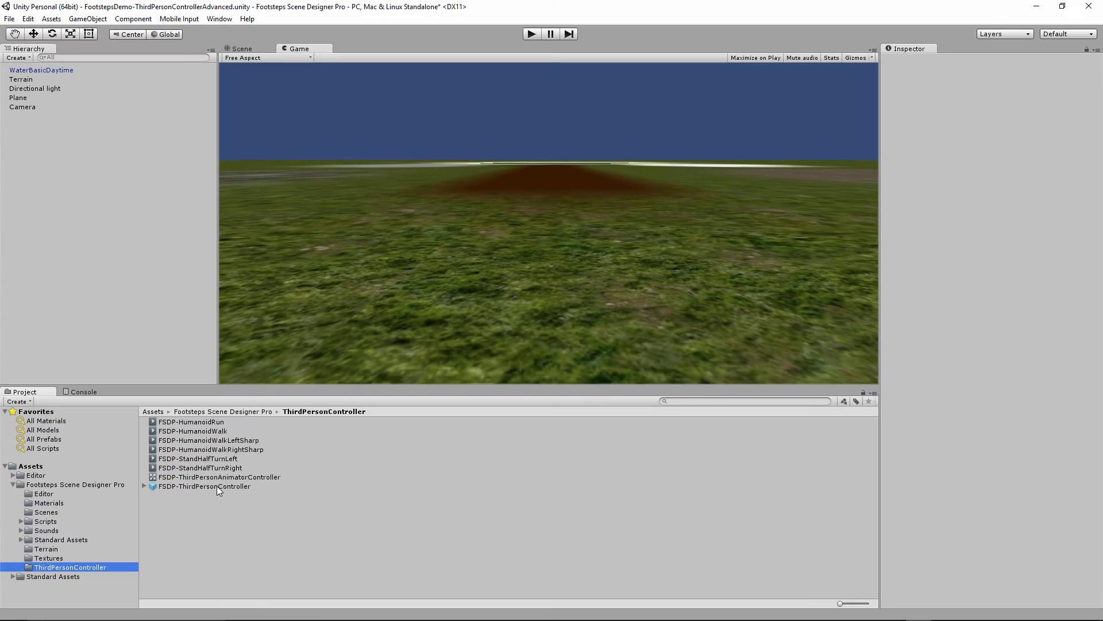
Place the FSDP-ThirdPersonController prefab in the scene at 1001.72, 92.89, 1006.37.
drag(218, 486, 44, 92)
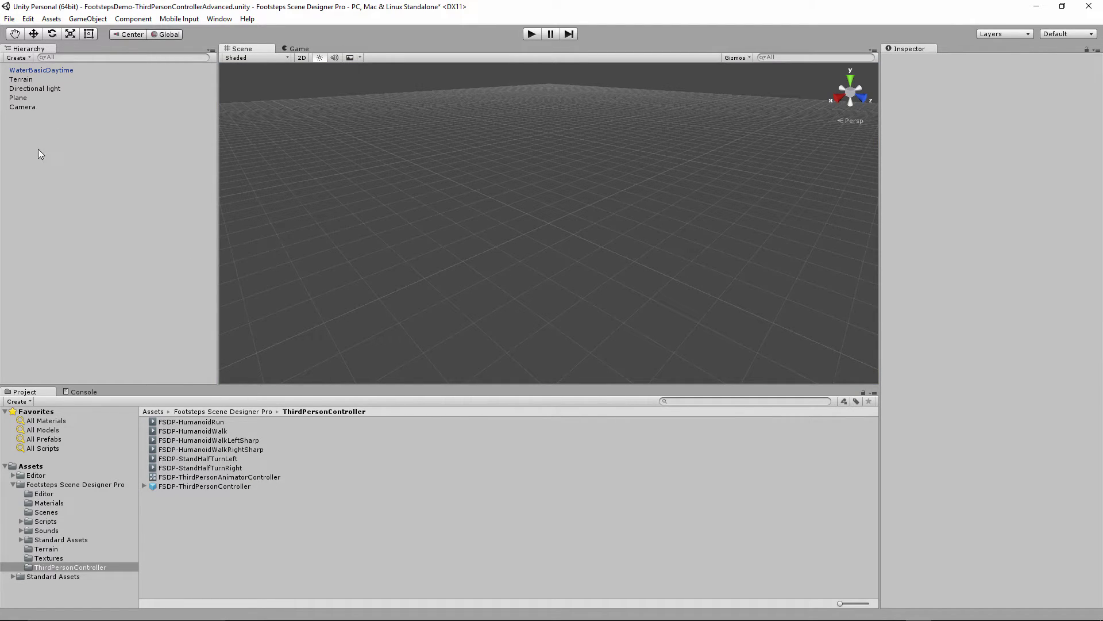
double_click(26, 107)
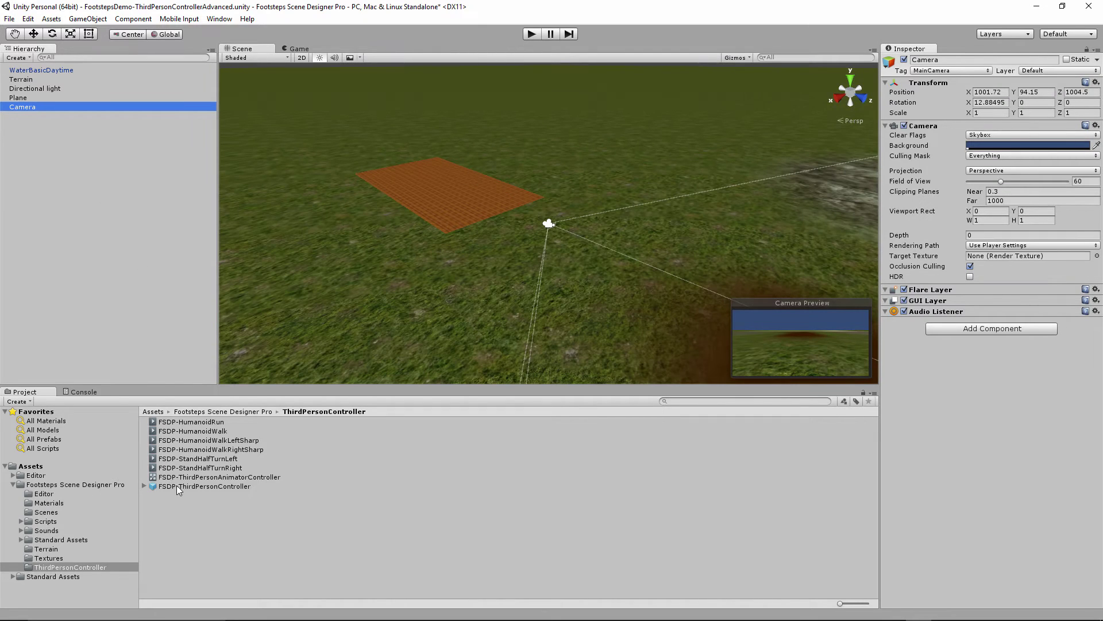
drag(177, 485, 536, 223)
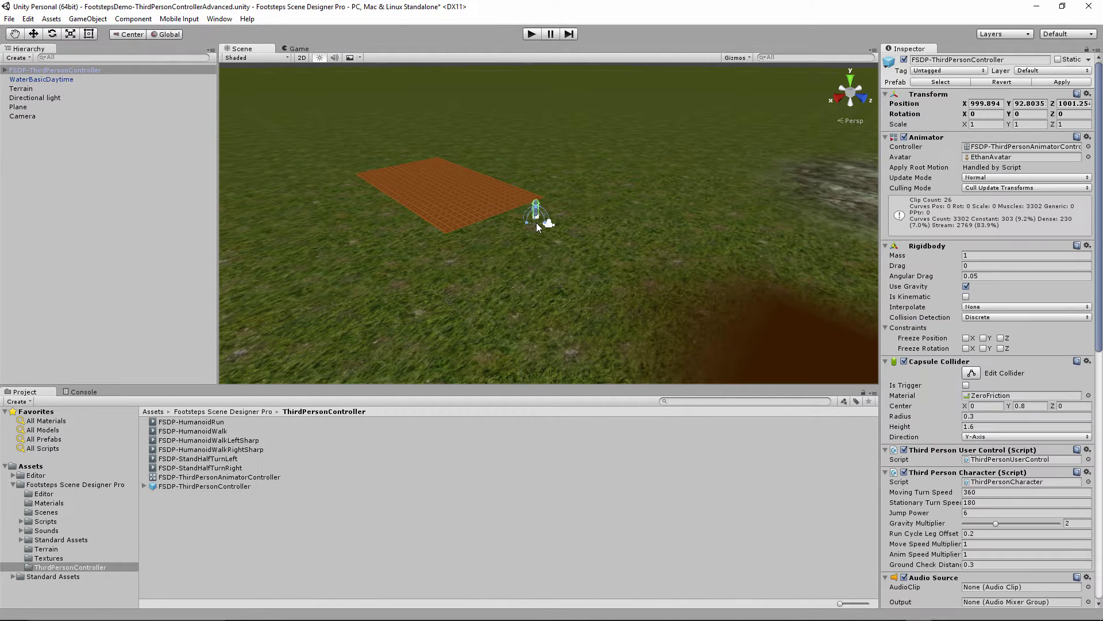
click(1087, 95)
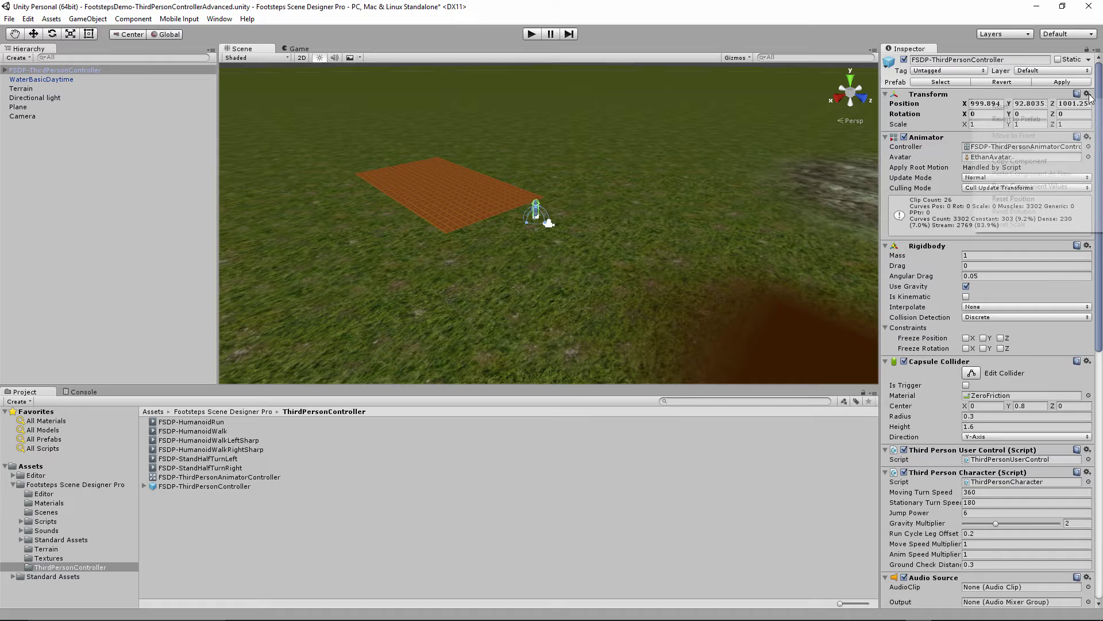
click(1046, 185)
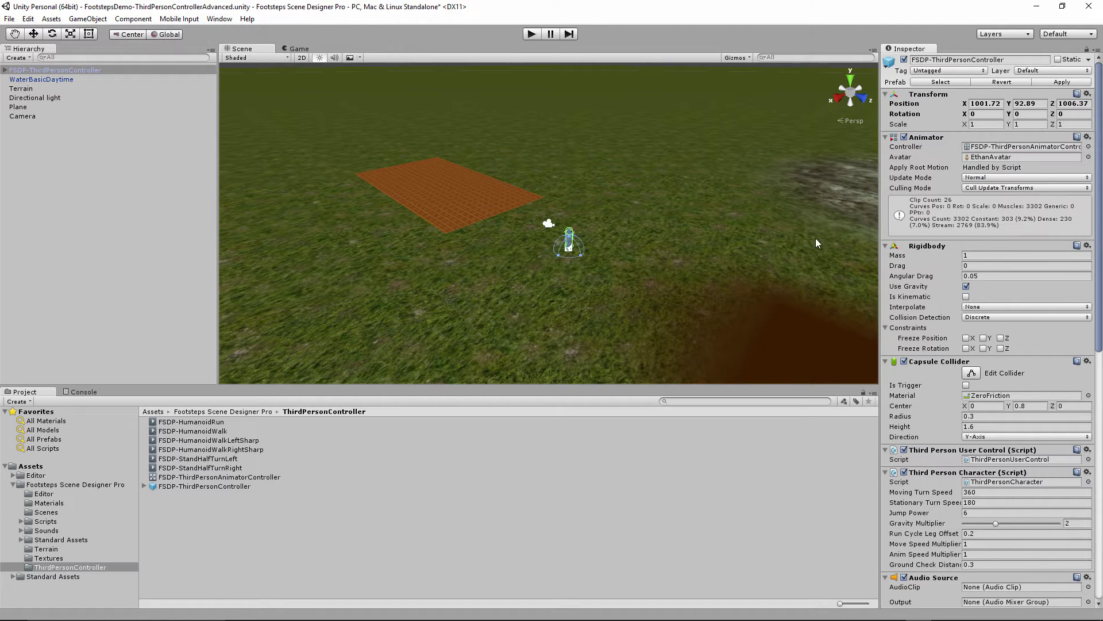
Parent the Camera under the FSDP-ThirdPersonController character and review its components.
alt+right_drag(660, 246, 723, 232)
alt+drag(723, 232, 698, 286)
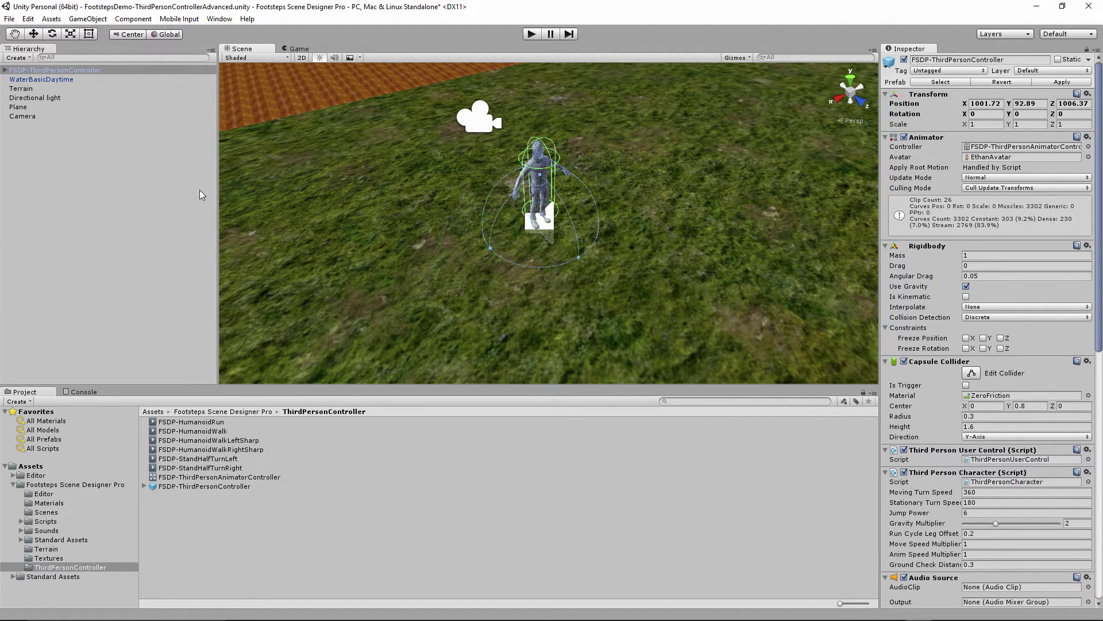
drag(24, 117, 58, 70)
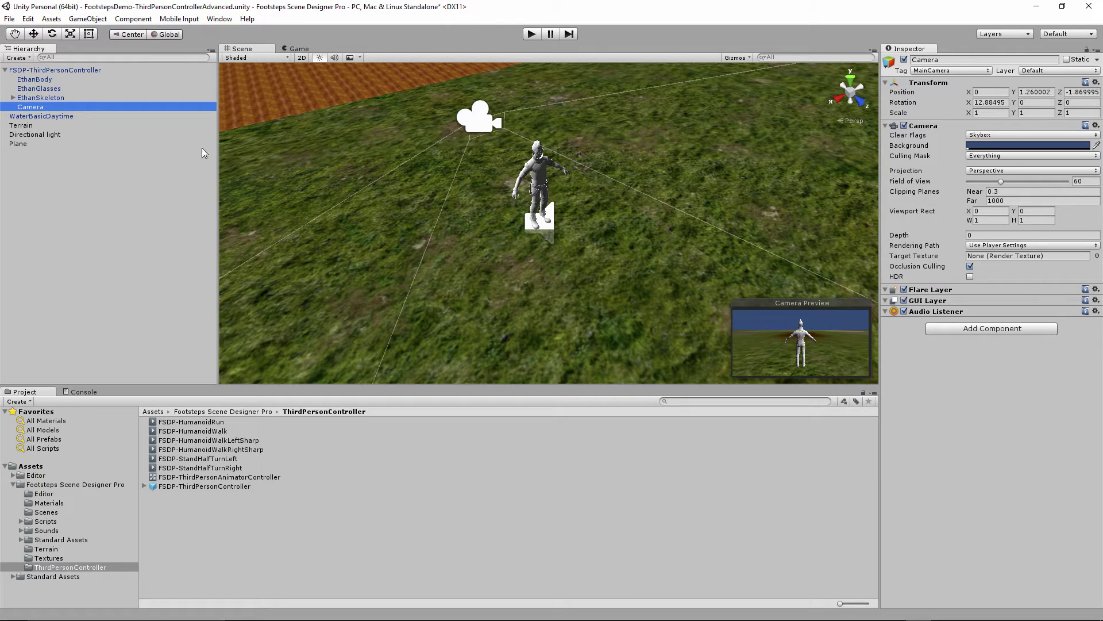
click(87, 70)
drag(1098, 184, 1097, 442)
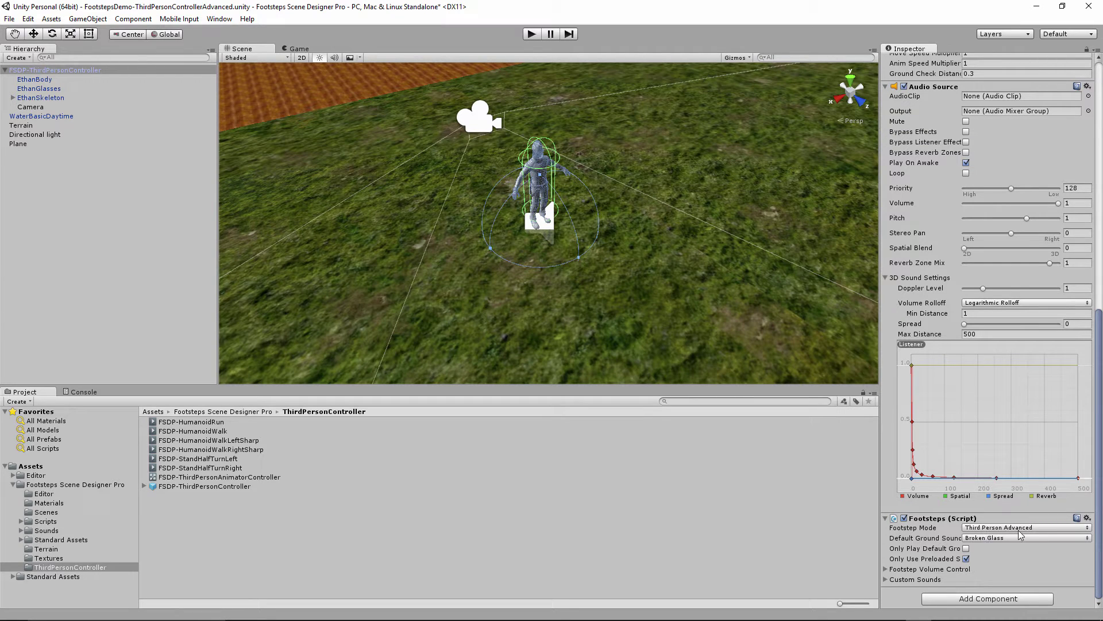
Walk the character over grass and the dirt path, watching GrassFootstep4 and DirtFootstep2 swap.
click(531, 34)
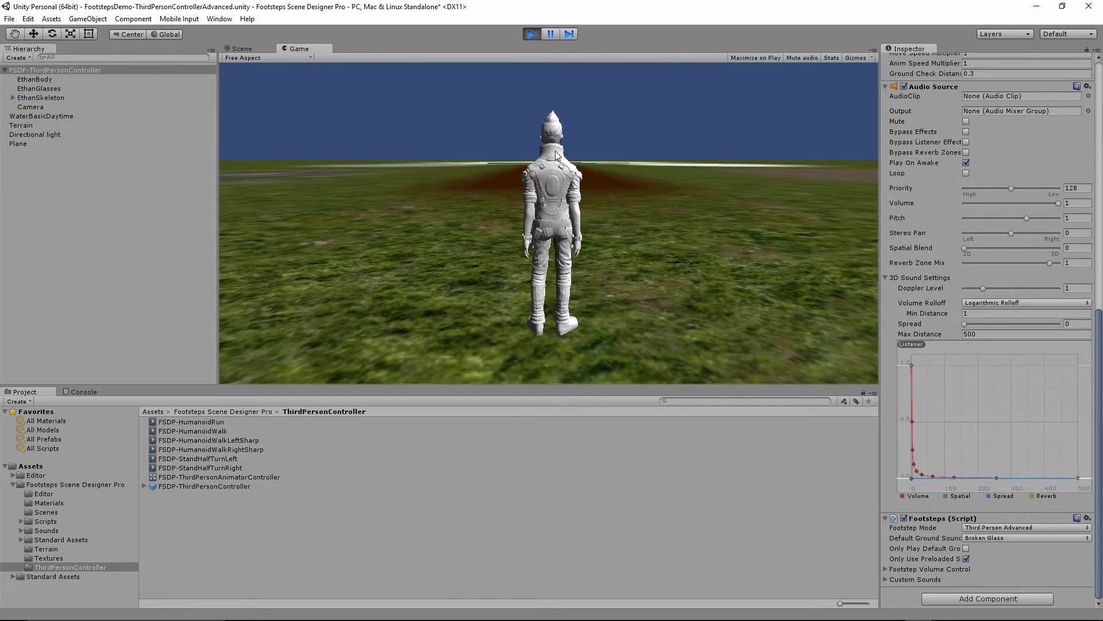
key(w)
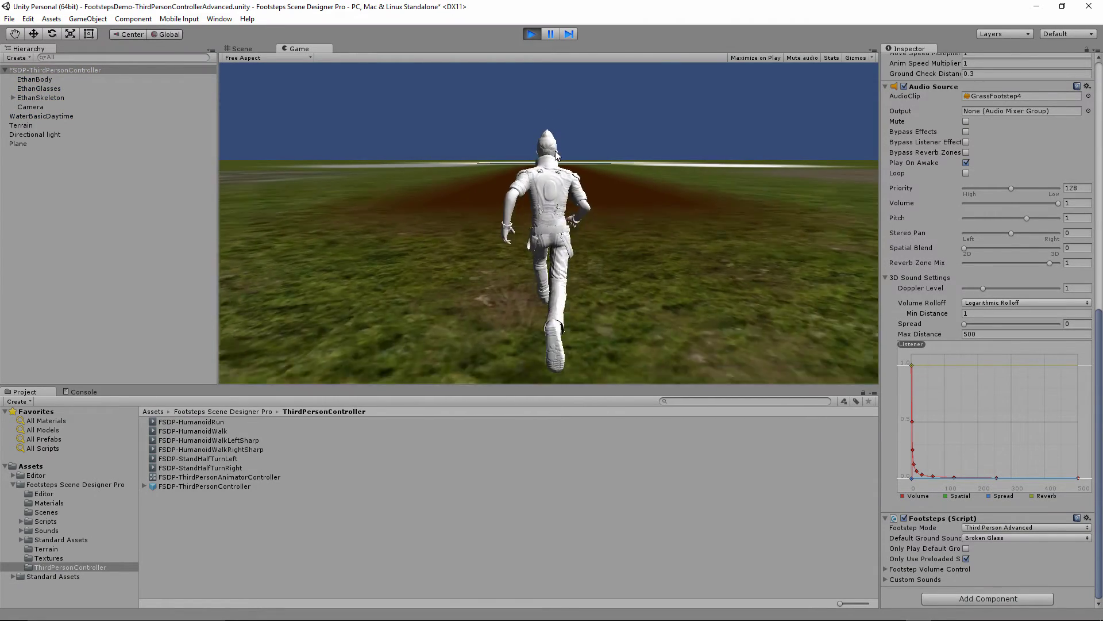
key(a)
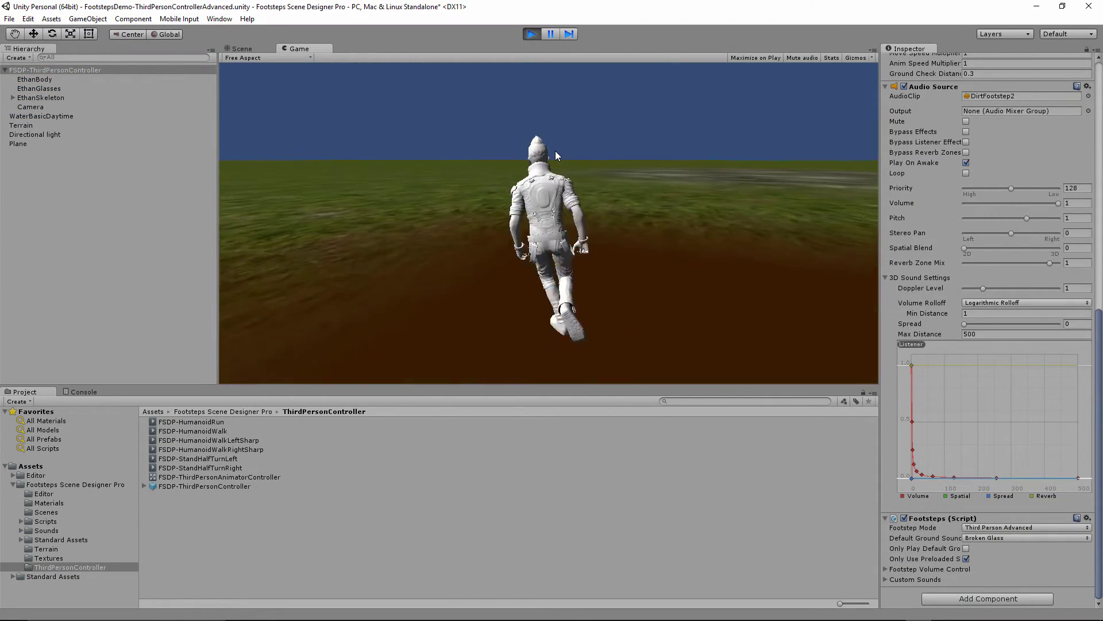
key(d)
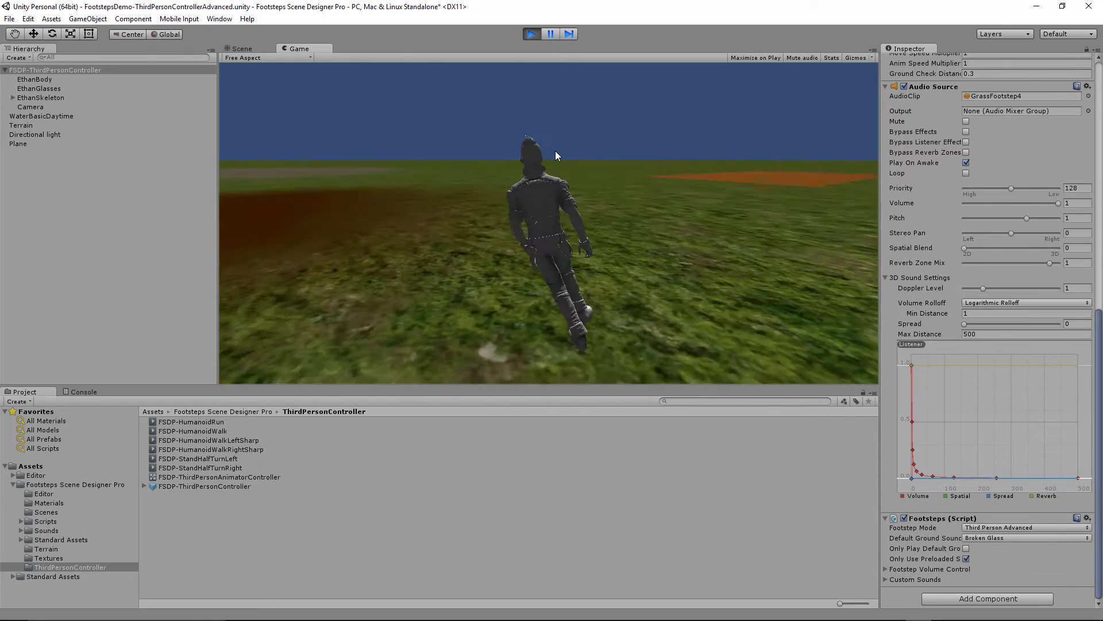
key(s)
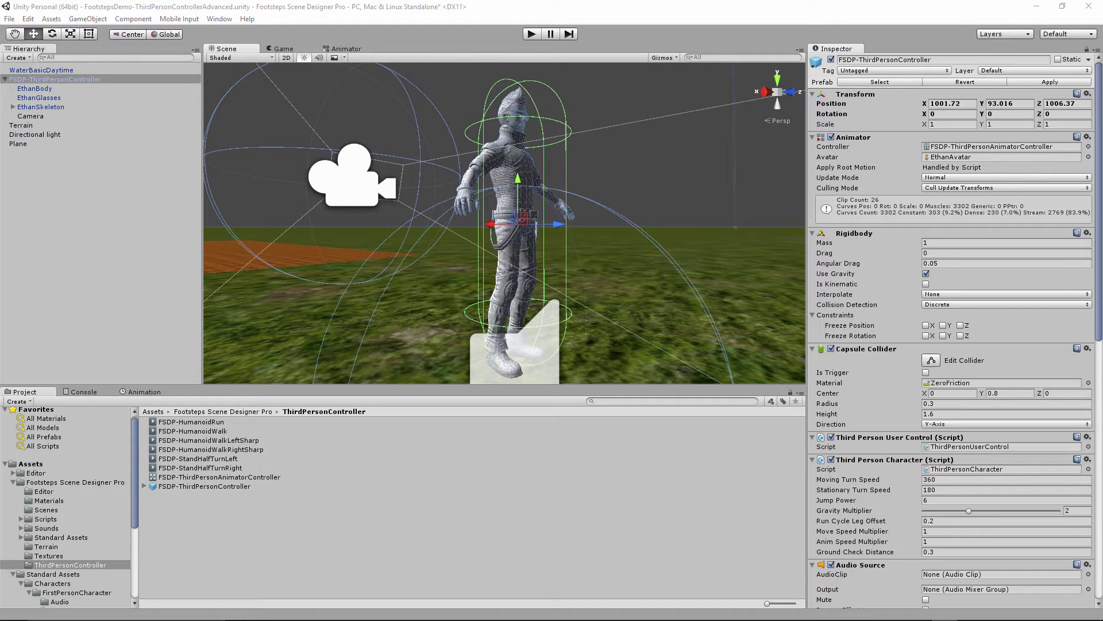
drag(1099, 221, 1100, 515)
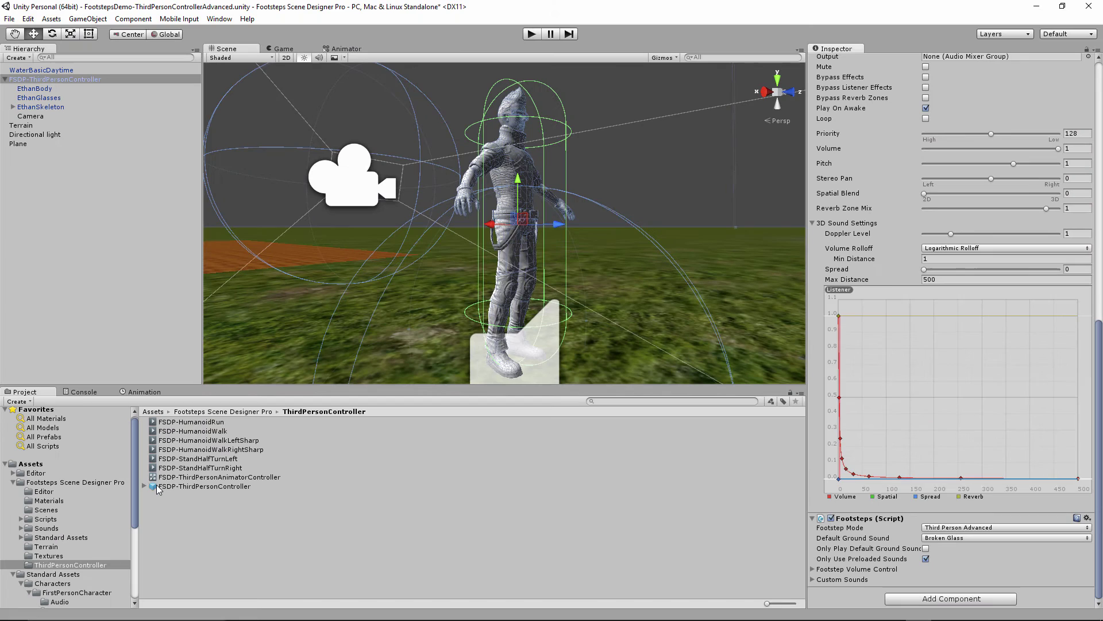
click(162, 488)
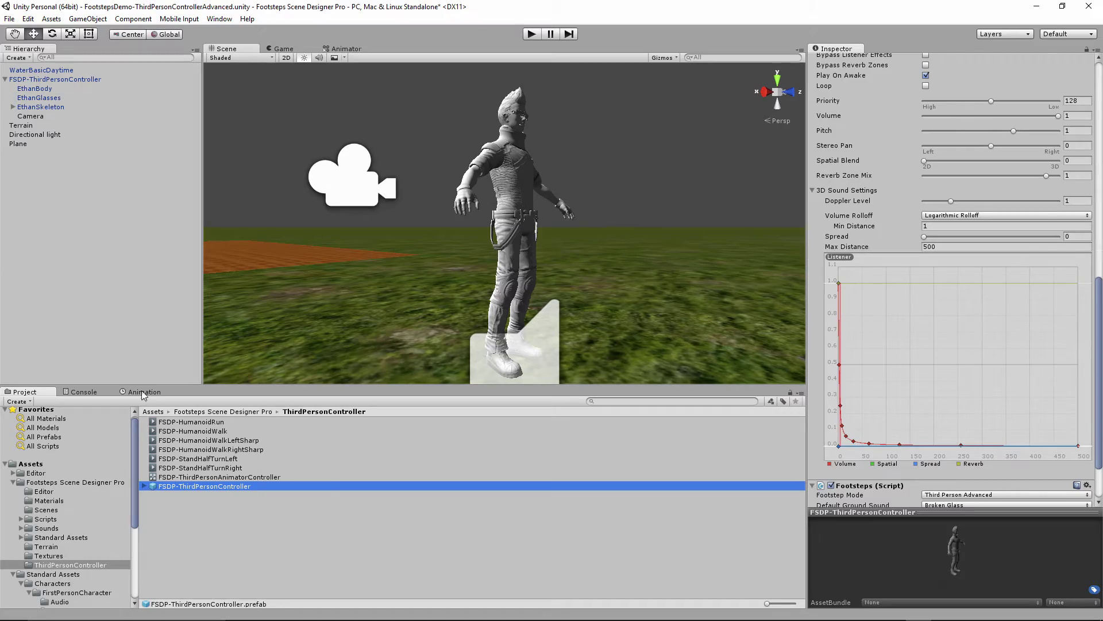
click(73, 80)
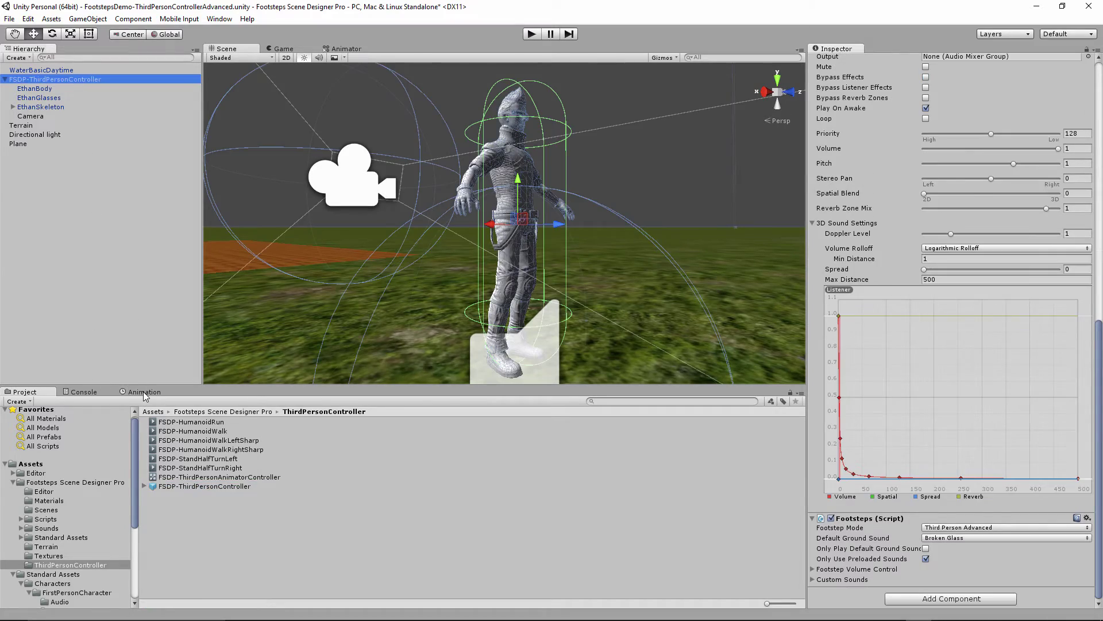
Show the FSDP-HumanoidWalk clip's timeline and bring up the event menu near 0:10.
click(143, 391)
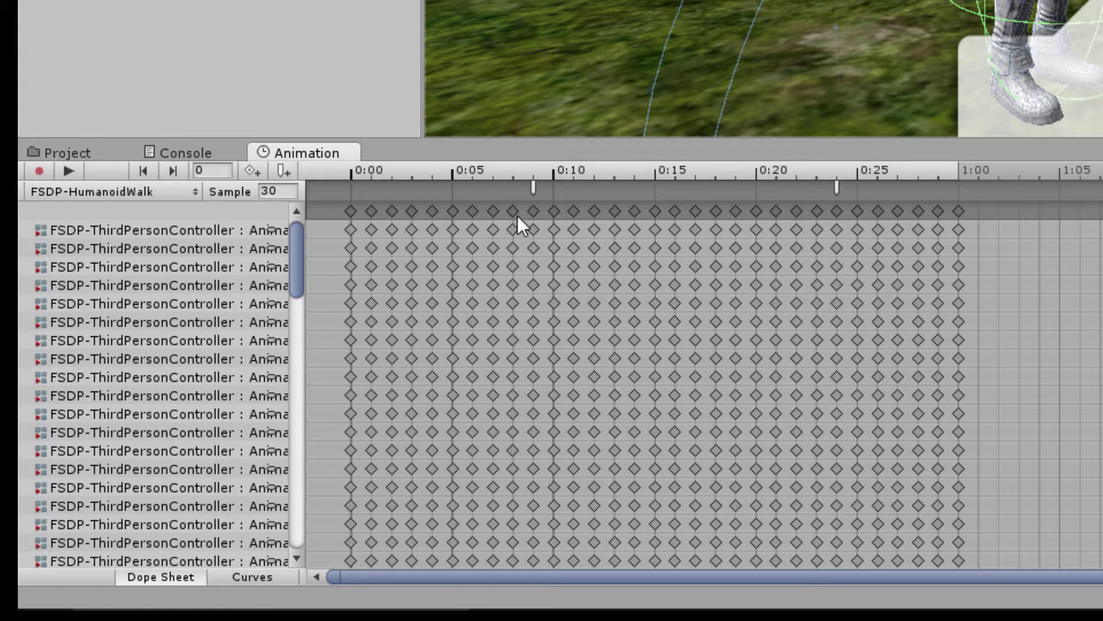
mouse_move(531, 189)
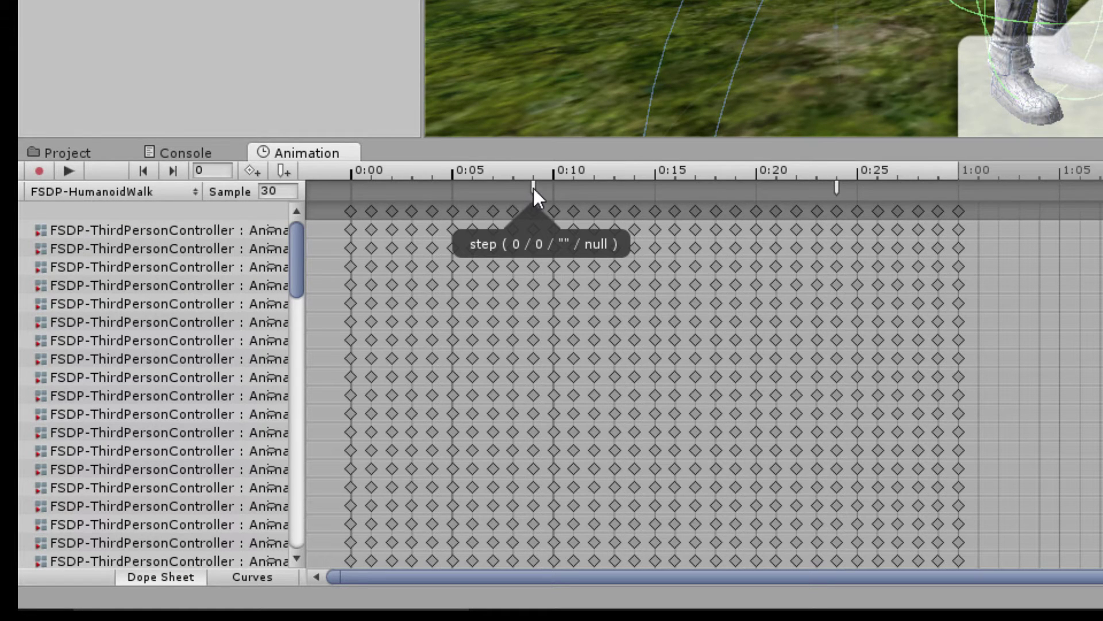
right_click(561, 187)
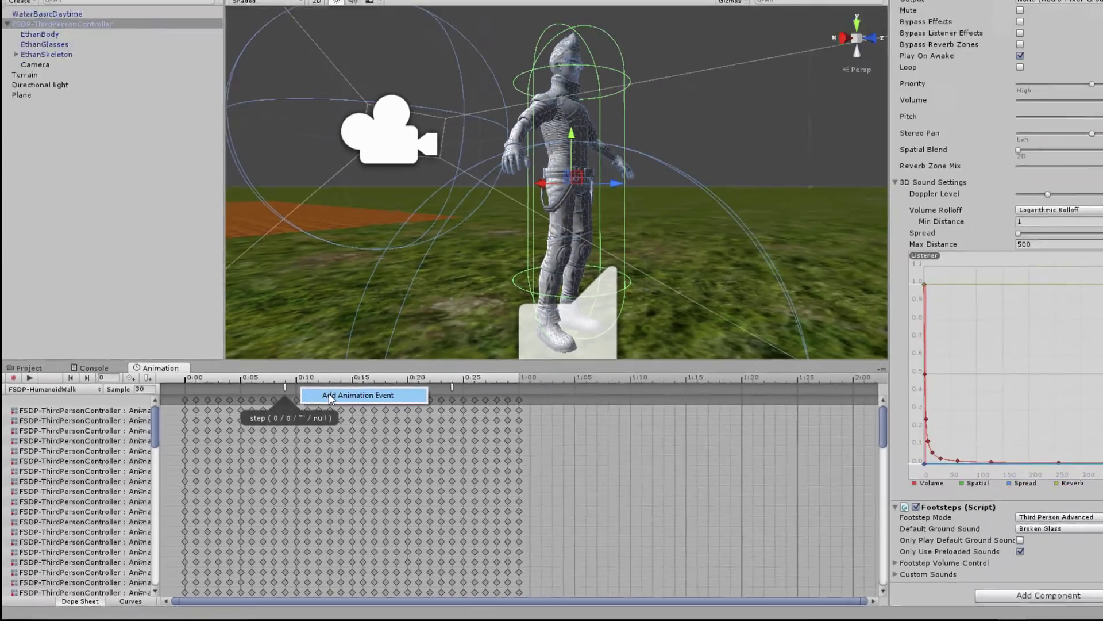
Add a step animation event near 0:10 on the walk clip with Int value 1.
click(329, 395)
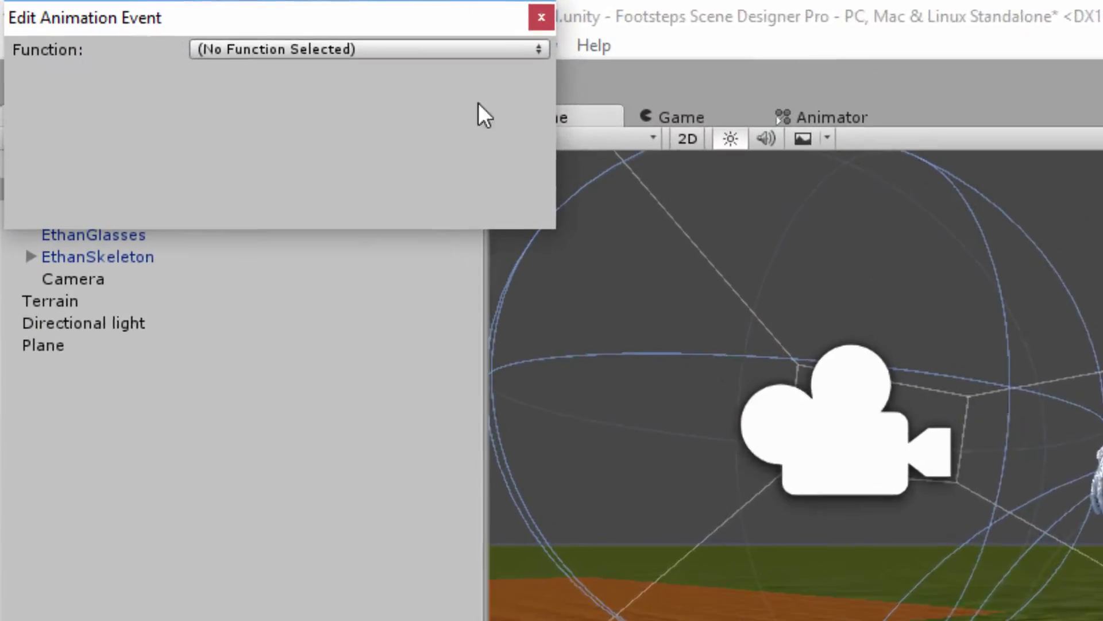
click(573, 53)
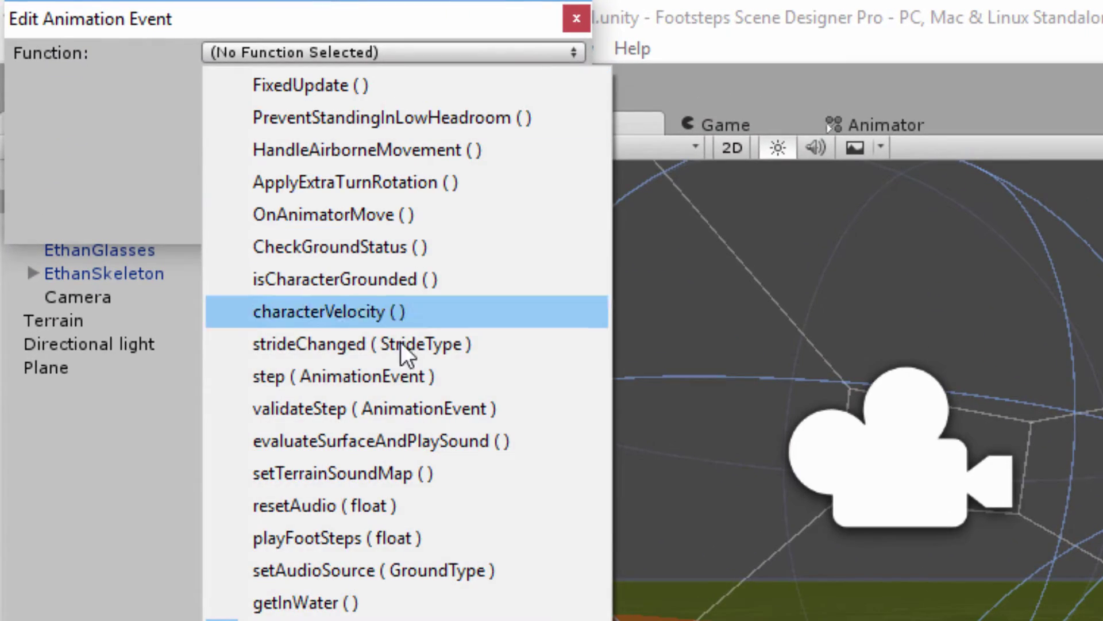
click(397, 381)
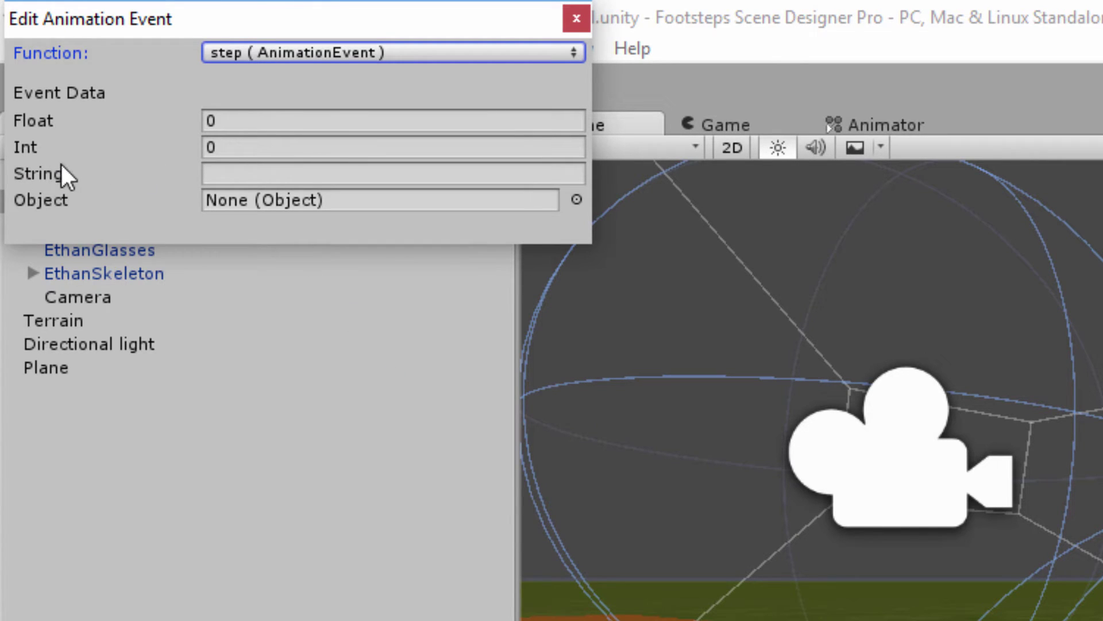
click(227, 154)
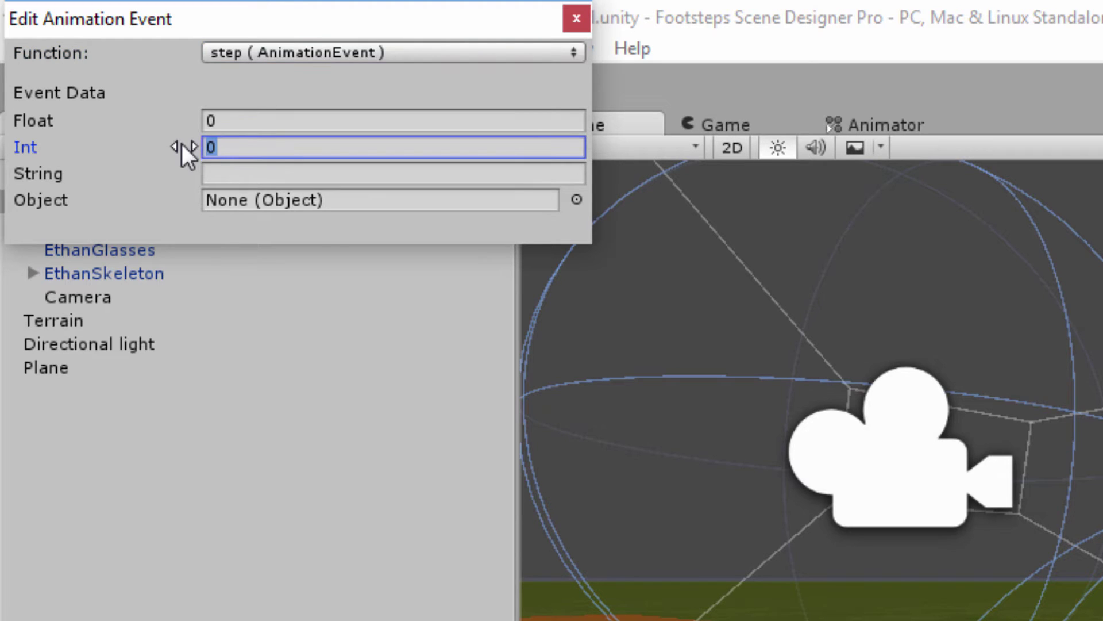
text(1)
click(575, 20)
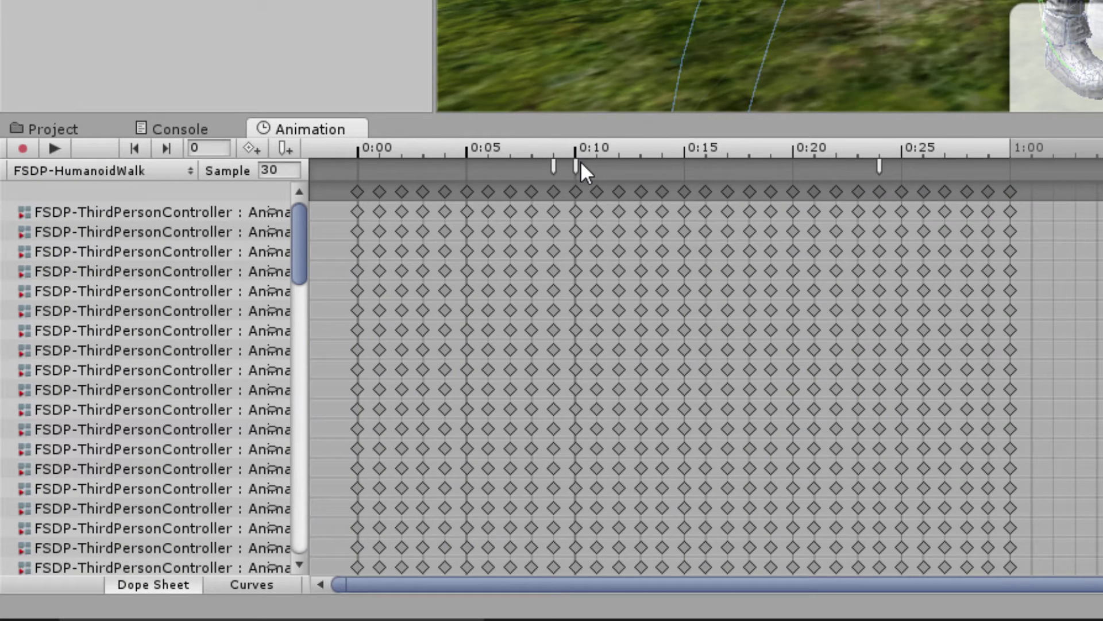
Delete the event at 0:10 and review the step event near 0:08 with Int 0.
right_click(575, 165)
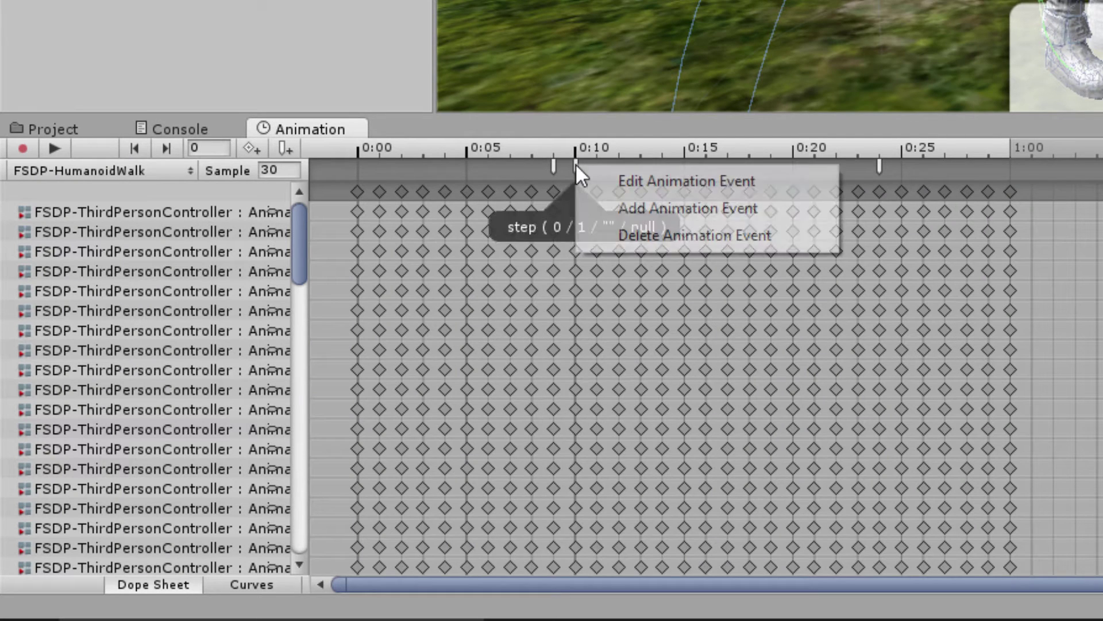
click(632, 232)
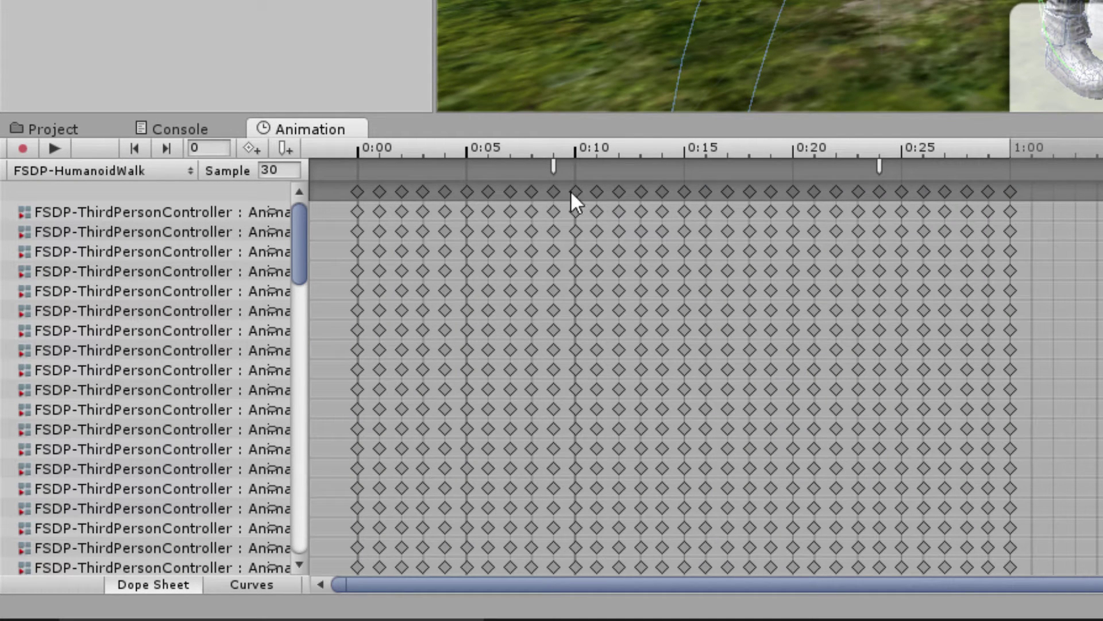
click(554, 165)
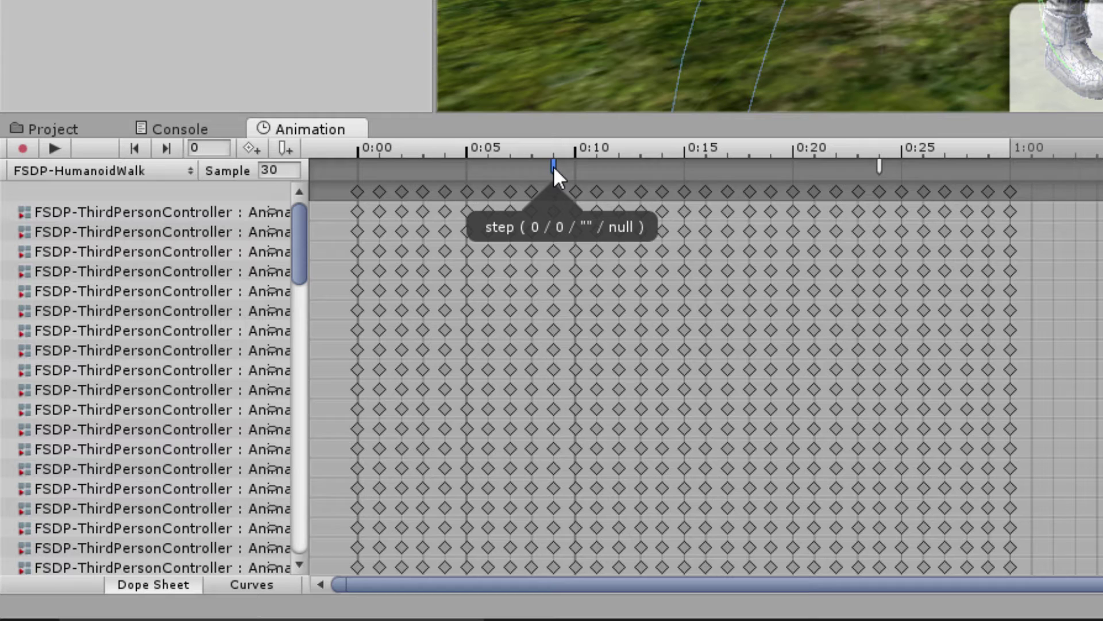
right_click(554, 165)
click(630, 184)
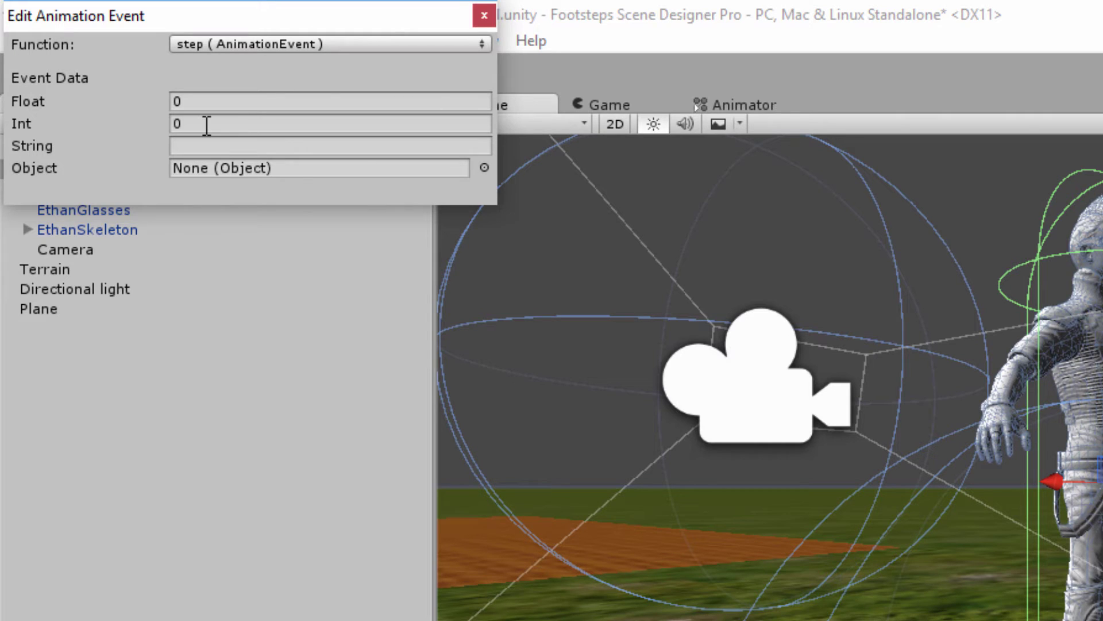
click(484, 15)
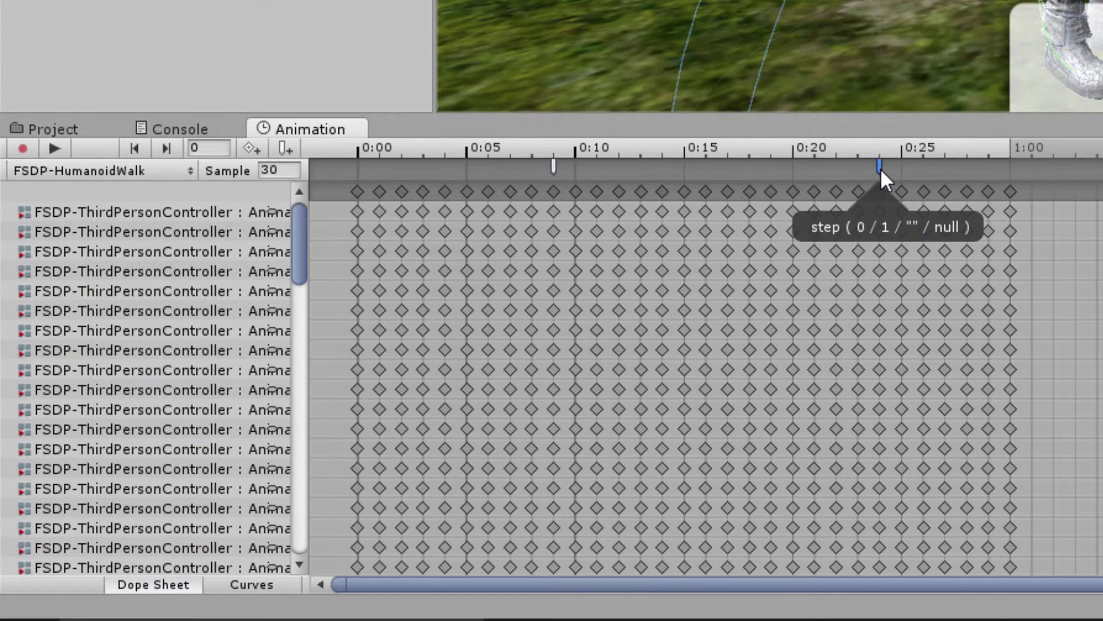
Check that the step event near 0:23 carries Int value 1.
right_click(879, 168)
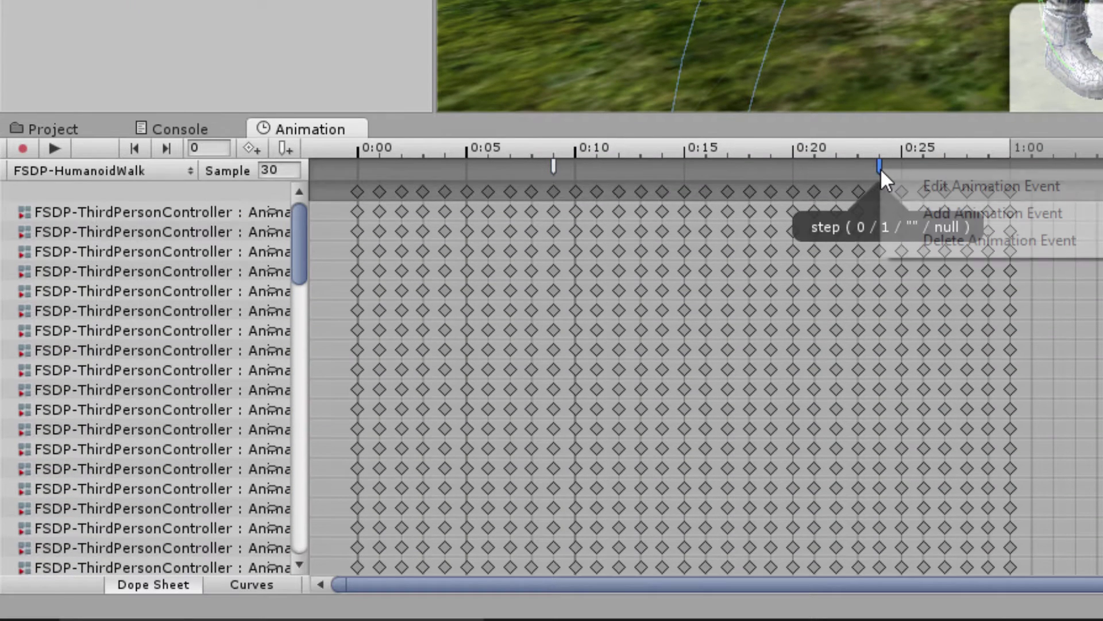
click(926, 192)
click(183, 125)
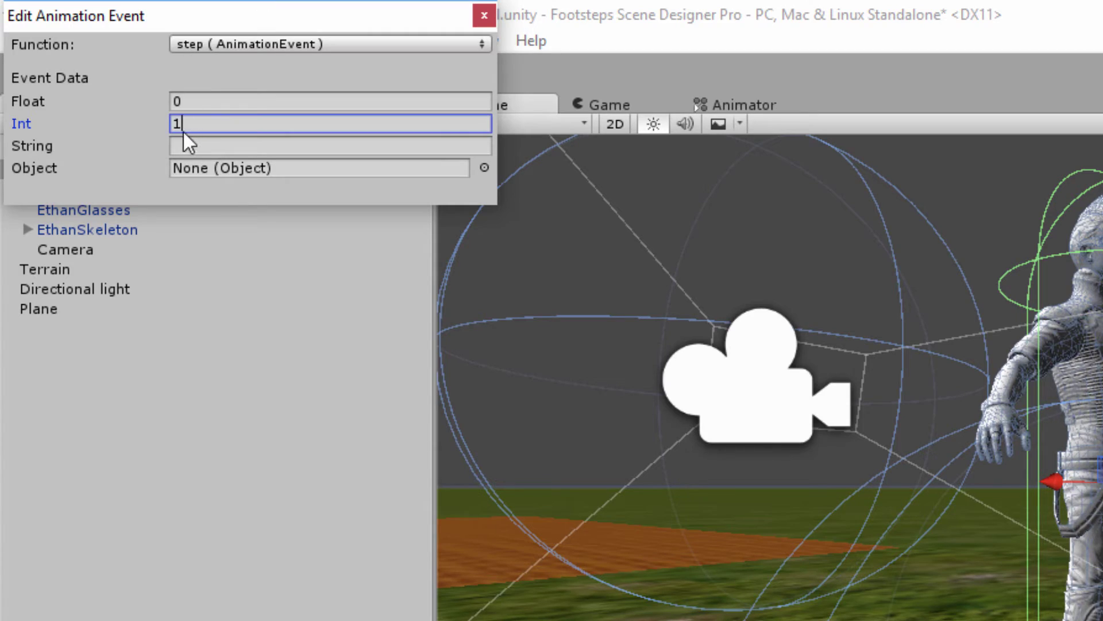
click(485, 15)
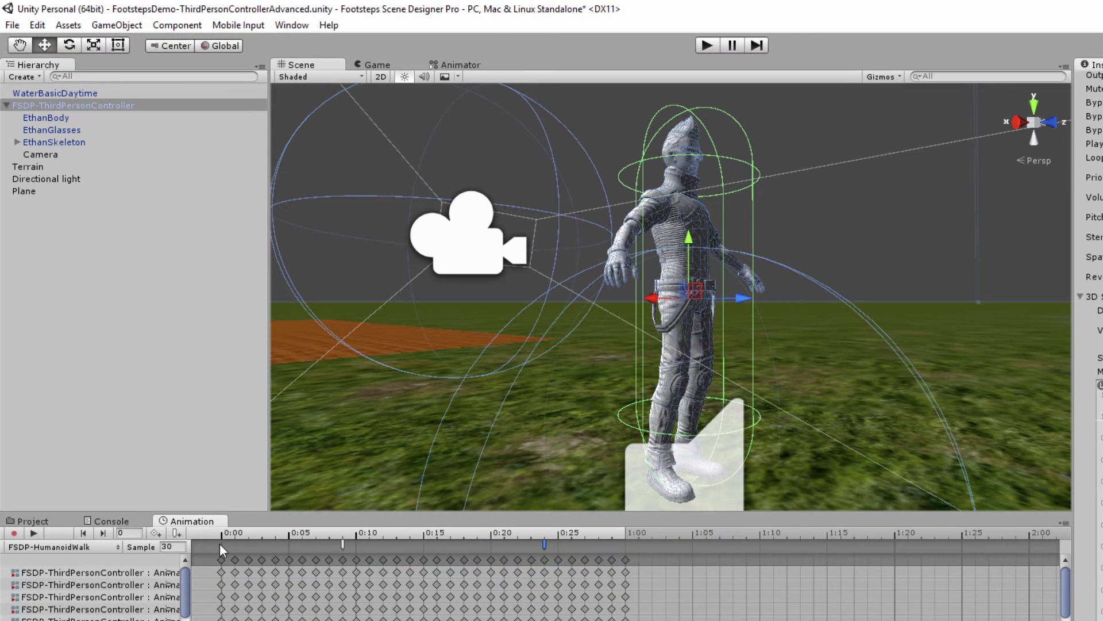
Preview the walk clip on the character and inspect the foot pose around frames 7–8.
click(223, 538)
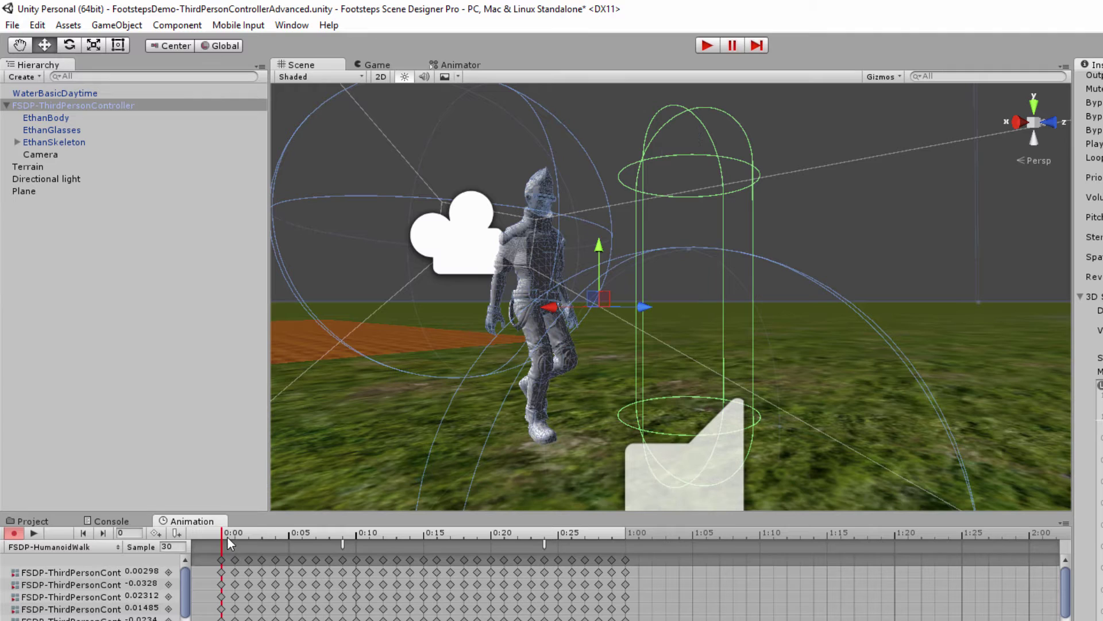
drag(223, 531, 334, 536)
alt+drag(554, 375, 409, 400)
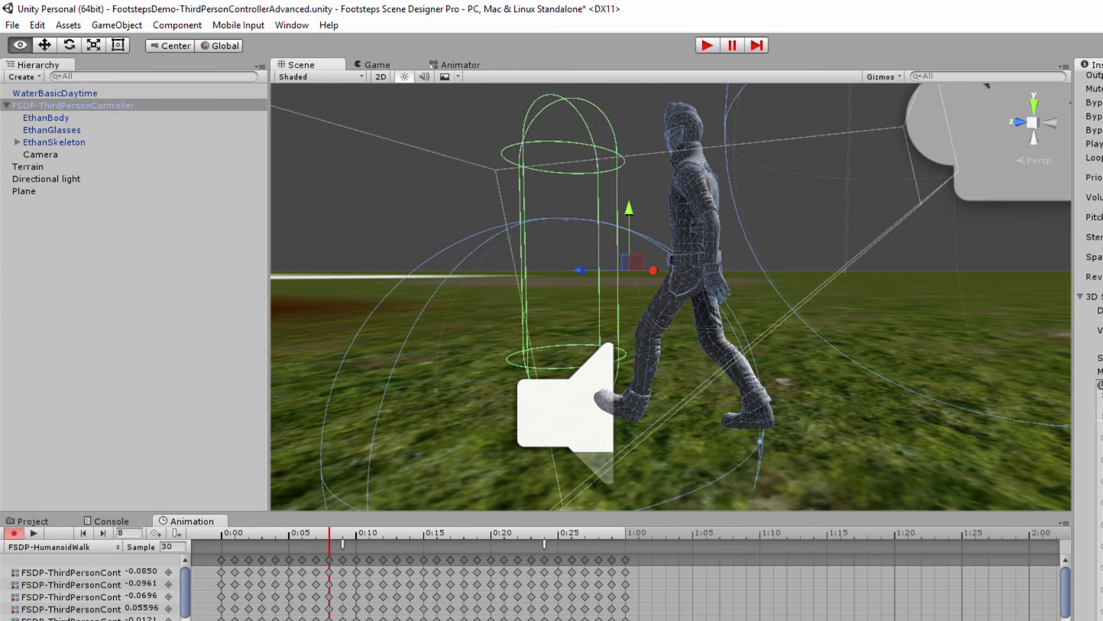
mouse_move(332, 534)
mouse_down()
mouse_move(368, 534)
mouse_move(303, 531)
mouse_move(343, 533)
mouse_up()
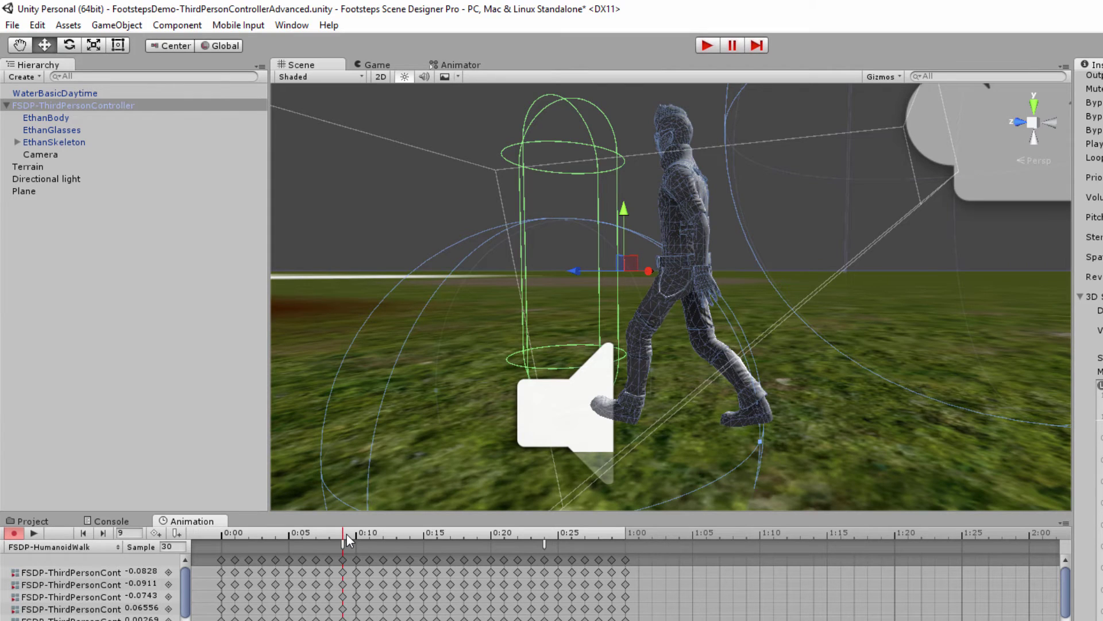
Scrub the preview through frames 22–25 with the character framed, then back to frame 9.
drag(346, 534, 549, 543)
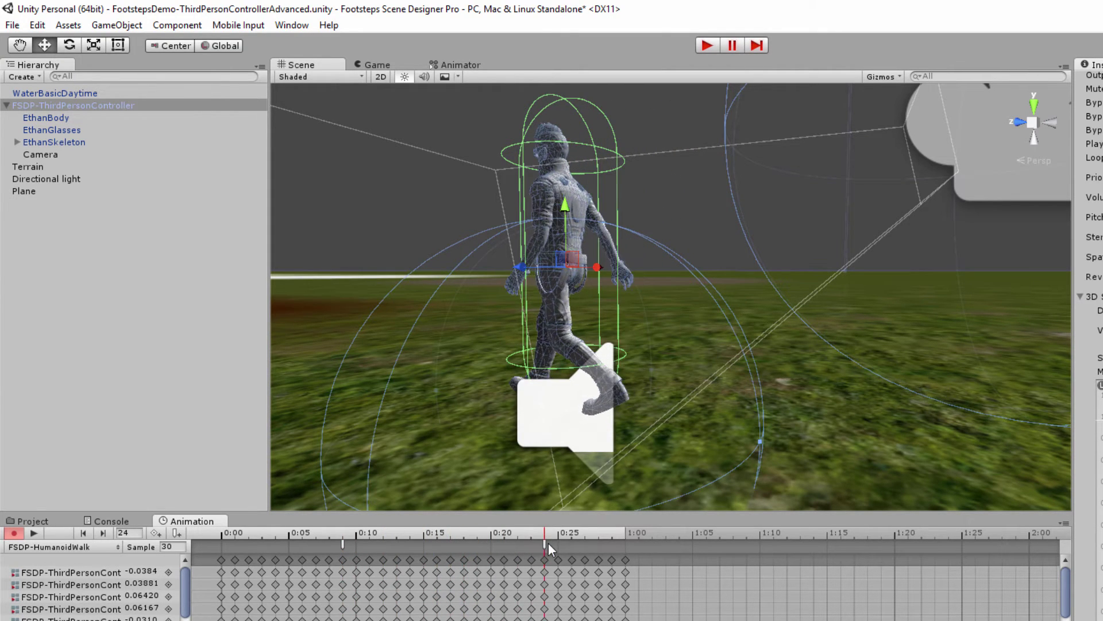
alt+drag(615, 409, 23, 430)
key(f)
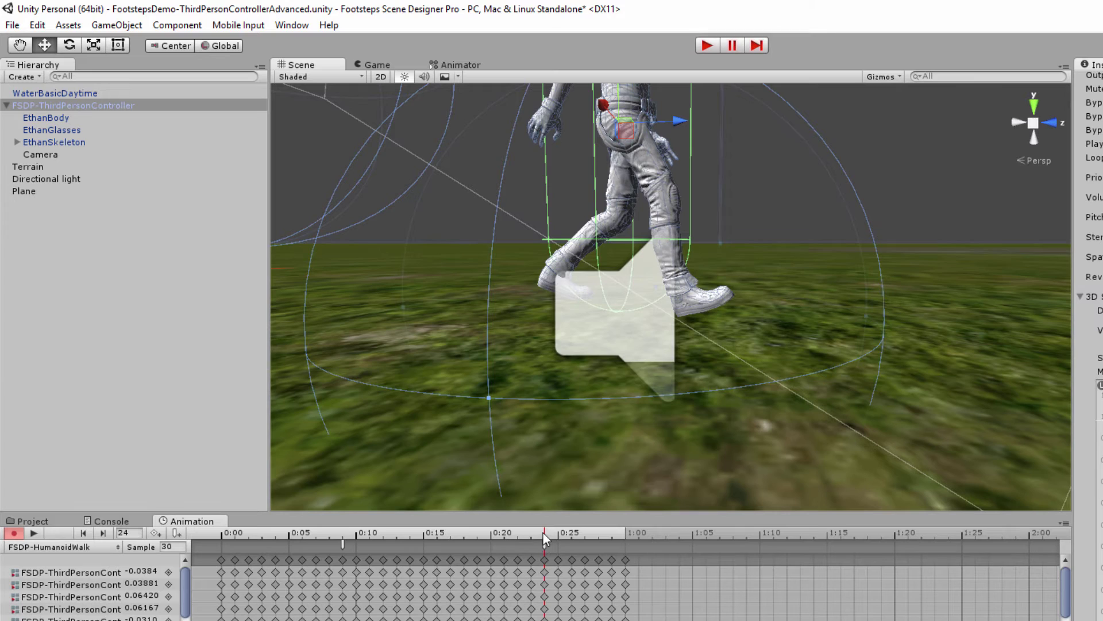
mouse_move(543, 533)
mouse_down()
mouse_move(559, 534)
mouse_move(529, 536)
mouse_move(561, 546)
mouse_move(546, 546)
mouse_move(543, 533)
mouse_up()
click(558, 534)
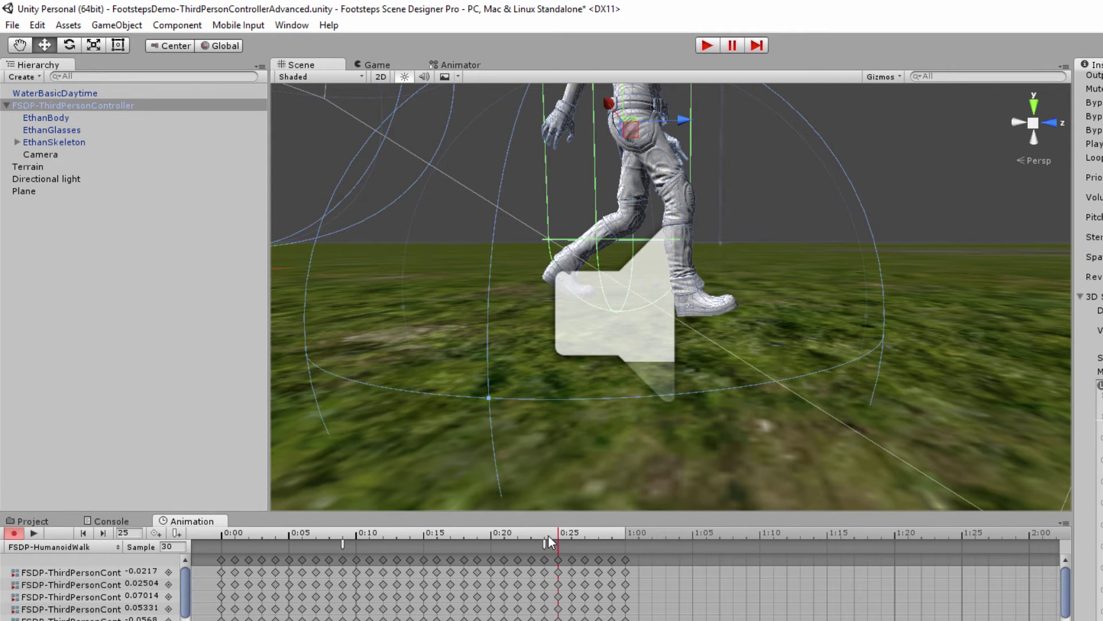
click(548, 536)
drag(548, 535, 341, 525)
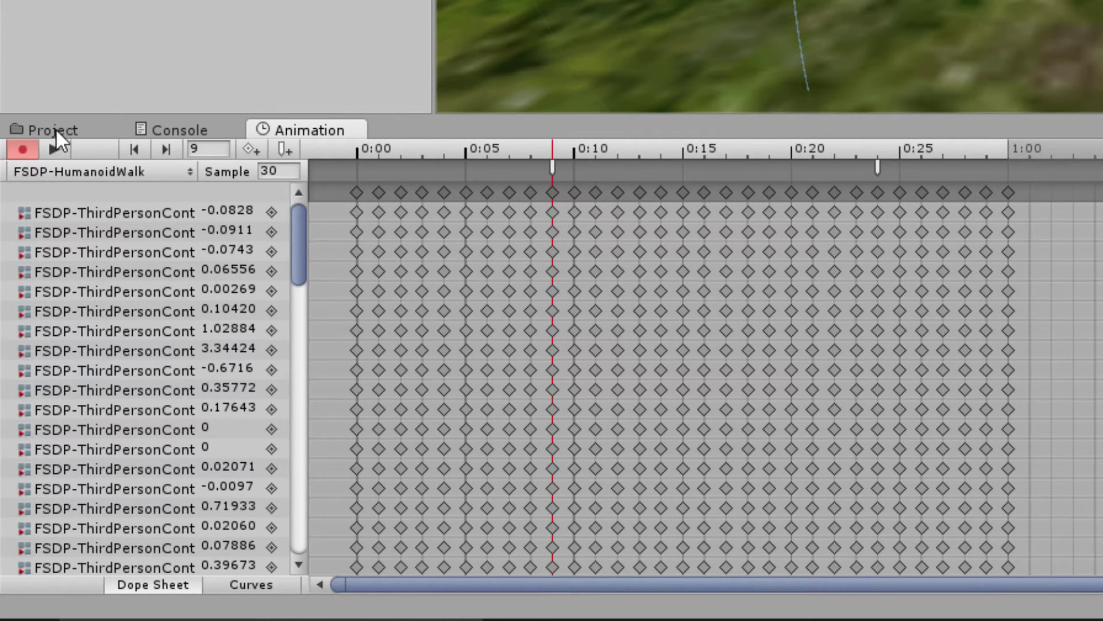
Return to the ThirdPersonController folder listing the FSDP walk, run and turn clips.
click(57, 130)
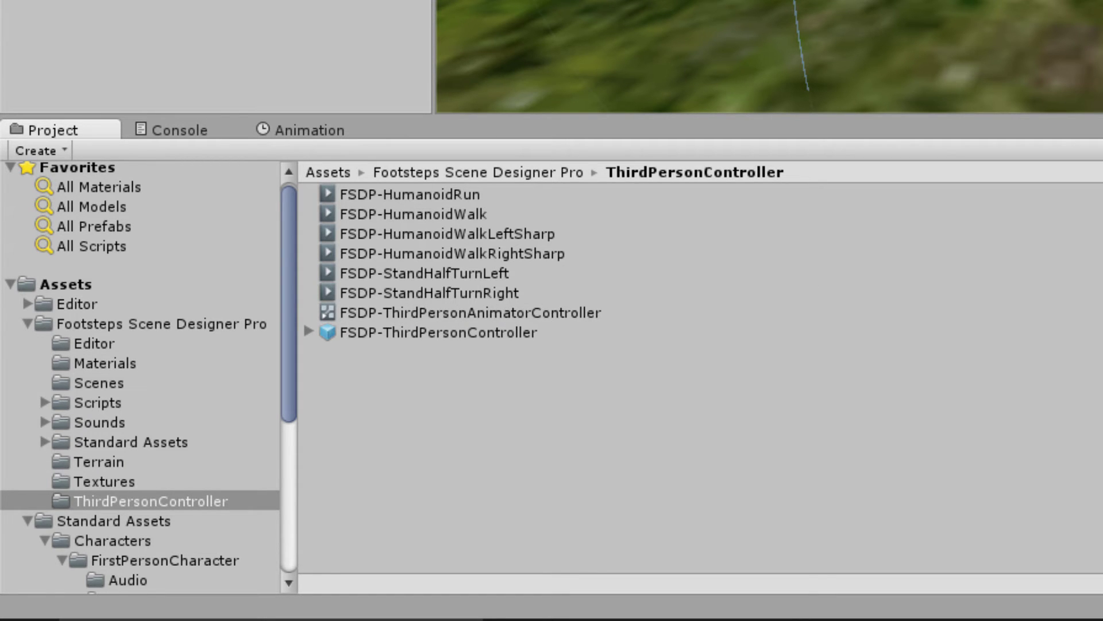
scroll(851, 344, up, 15)
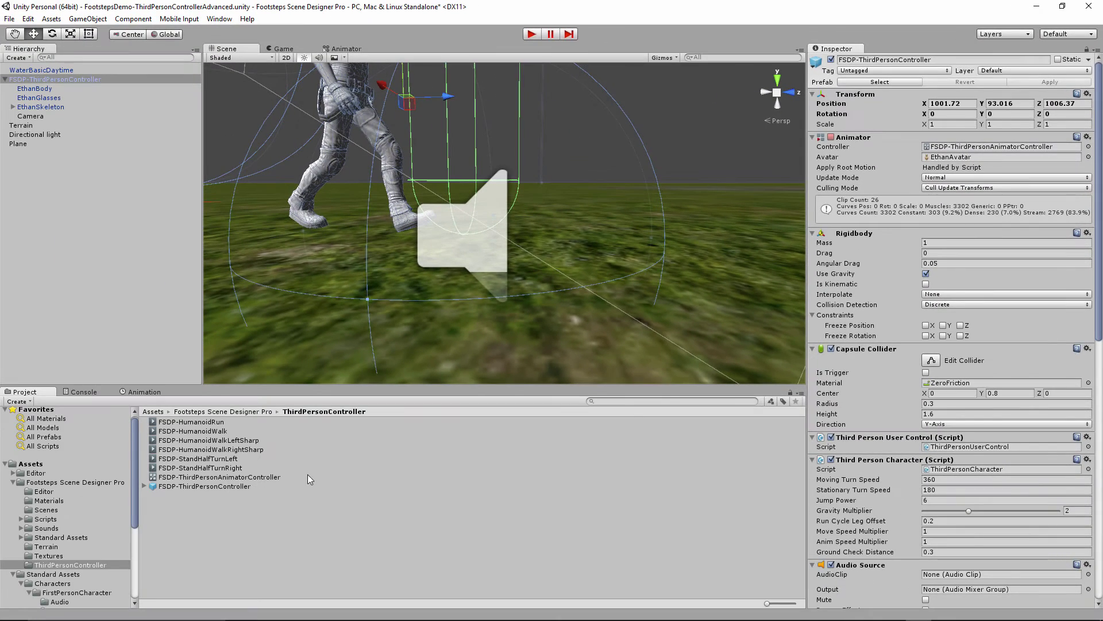
Open FSDP-ThirdPersonAnimatorController and inspect its Grounded 2D Freeform Cartesian blend tree motions.
double_click(310, 480)
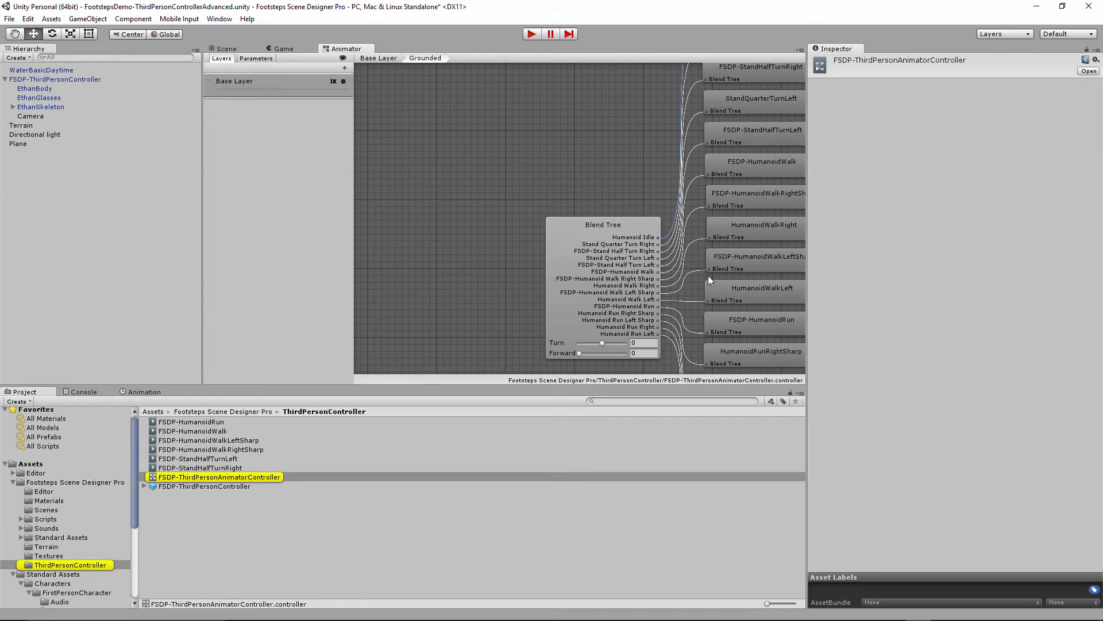
click(600, 287)
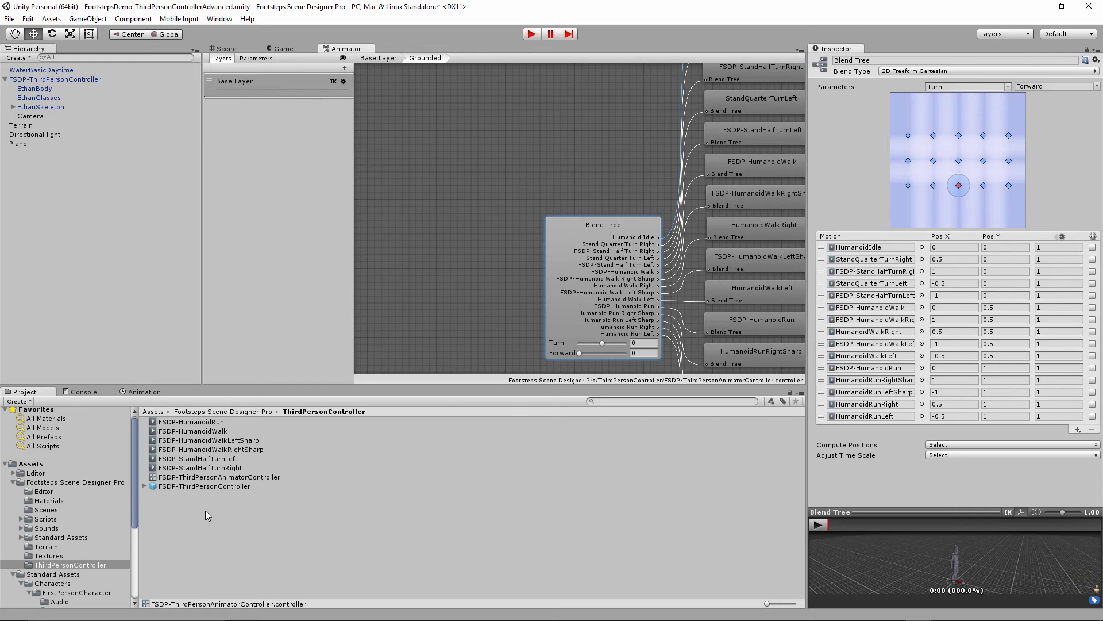
Return to the FSDP-HumanoidWalk dope sheet and review its two step event markers.
click(143, 393)
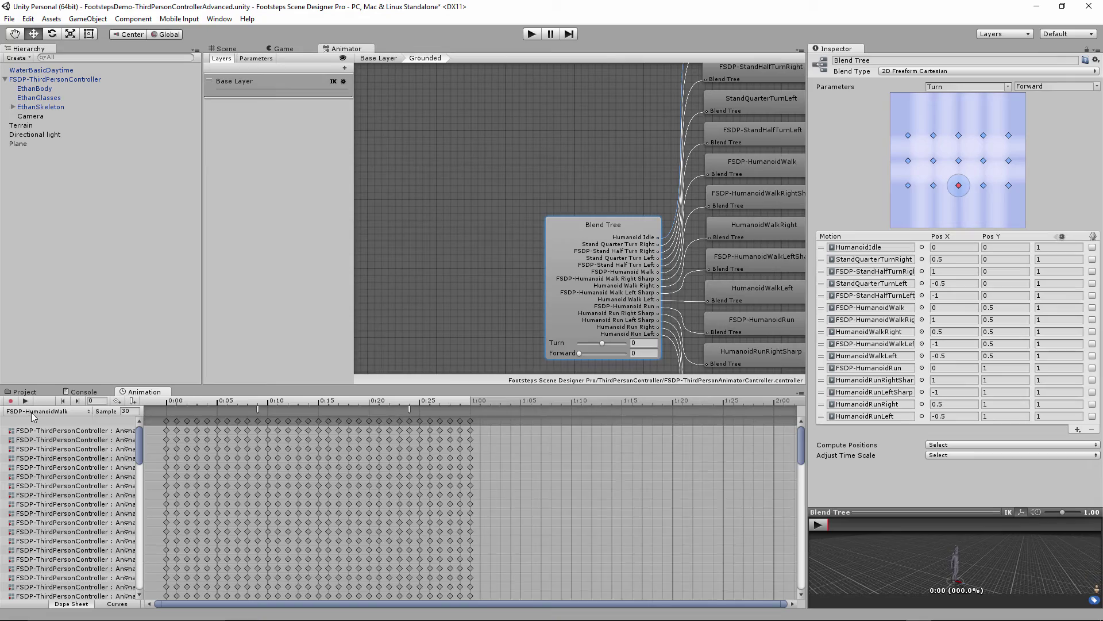
click(90, 412)
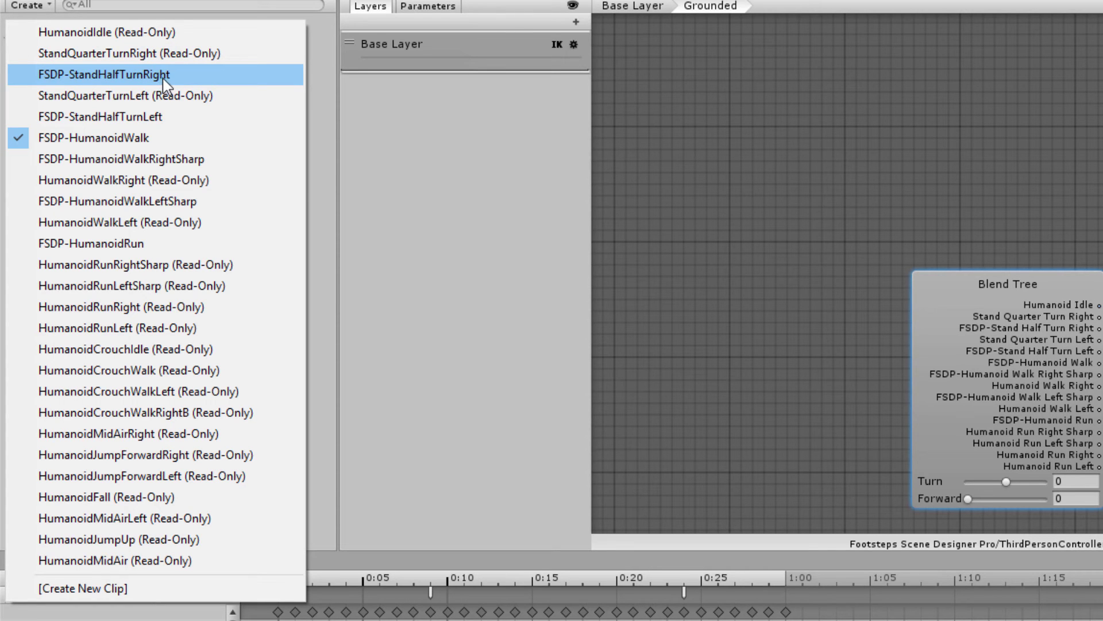
key(Escape)
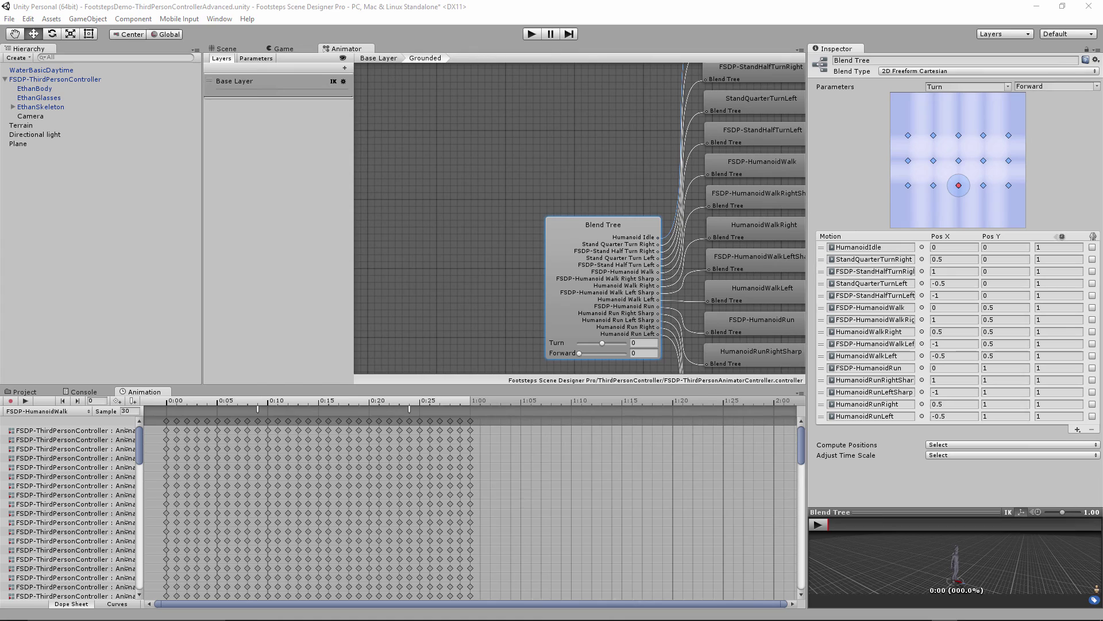
Select the FSDP-ThirdPersonController prefab in the ThirdPersonController folder to check its Animator controller.
mouse_move(256, 411)
click(25, 391)
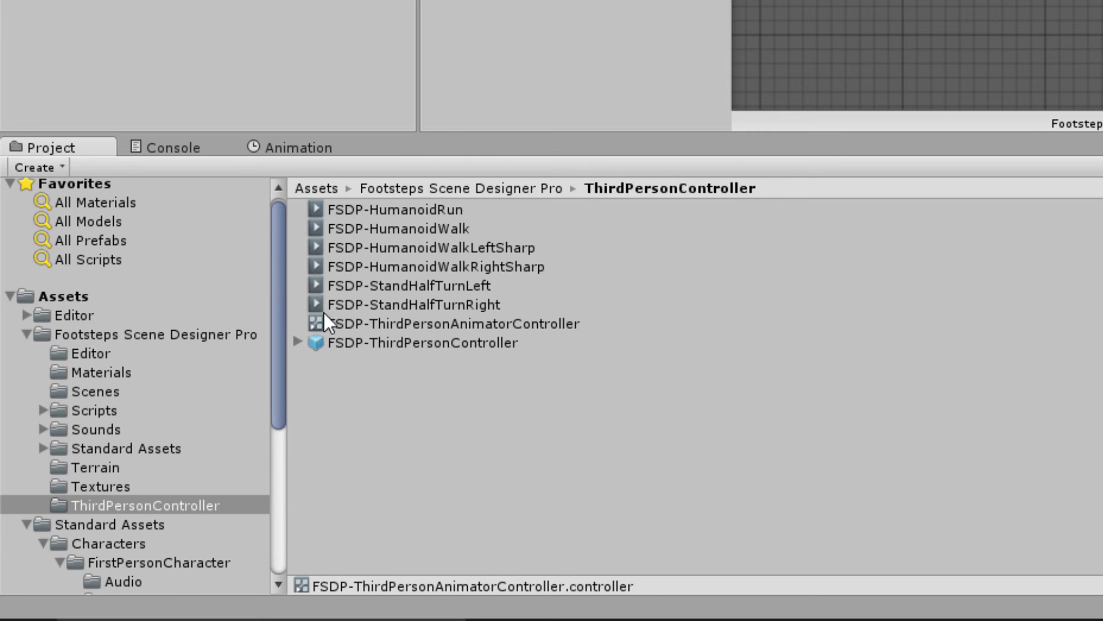
click(387, 344)
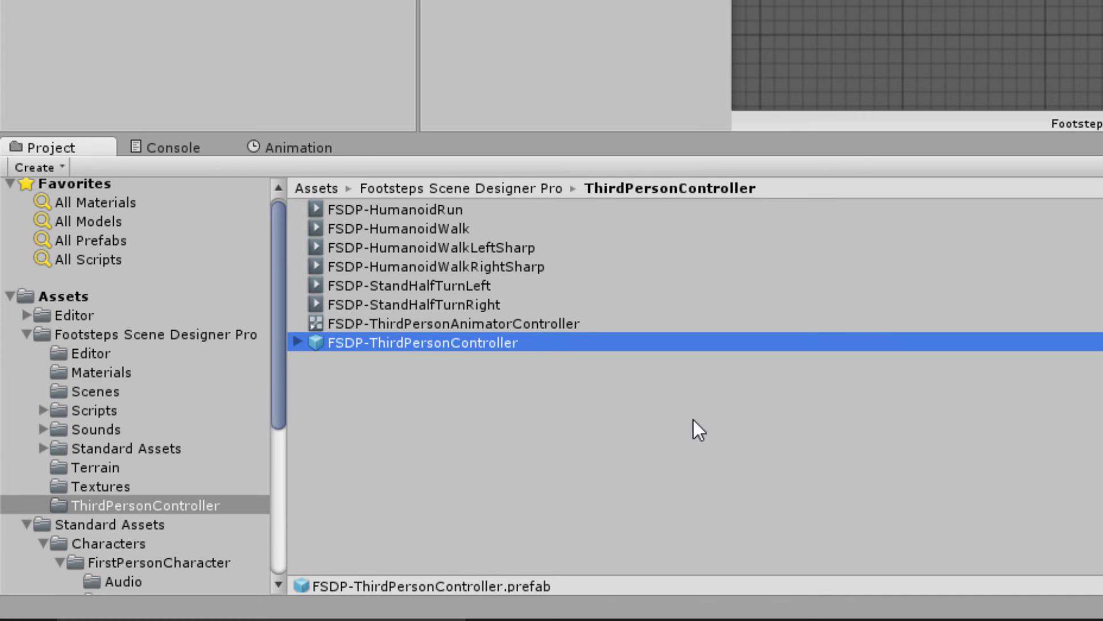